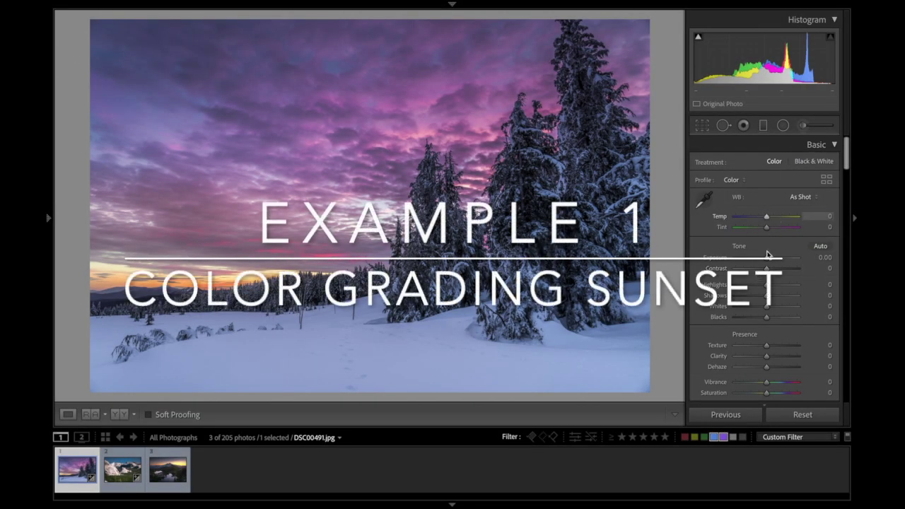
# Scroll to Color Grading and view the Shadows, Midtones and Highlights wheels singly, then all three.
pyautogui.scroll(-10, 765, 261)
pyautogui.scroll(-5, 764, 270)
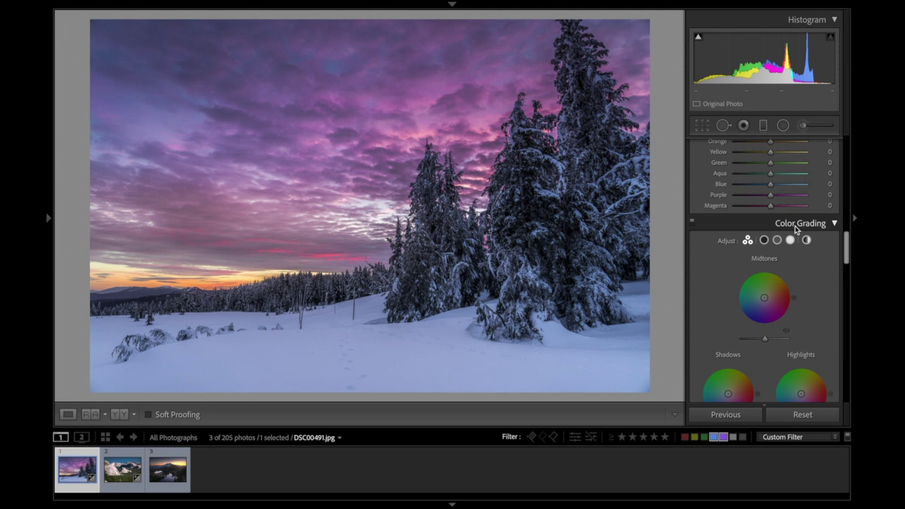
pyautogui.scroll(-3, 797, 229)
pyautogui.scroll(1, 794, 228)
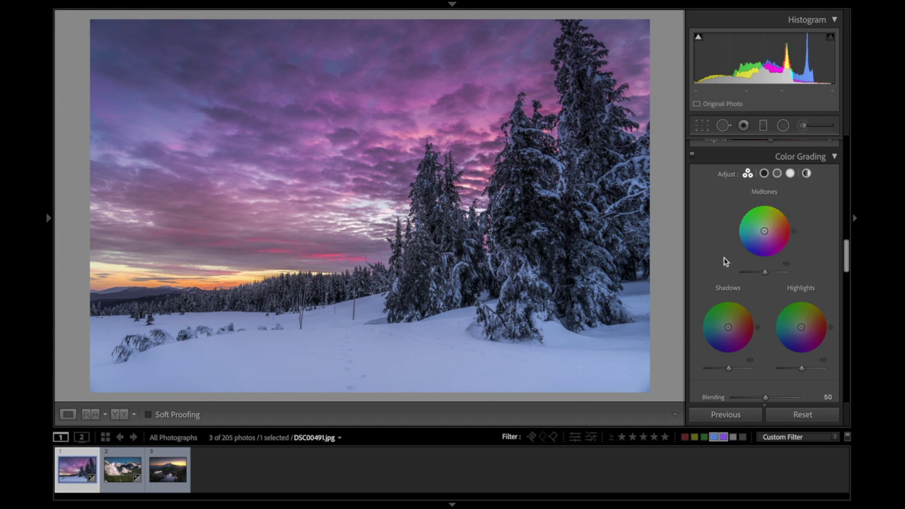
pyautogui.click(763, 174)
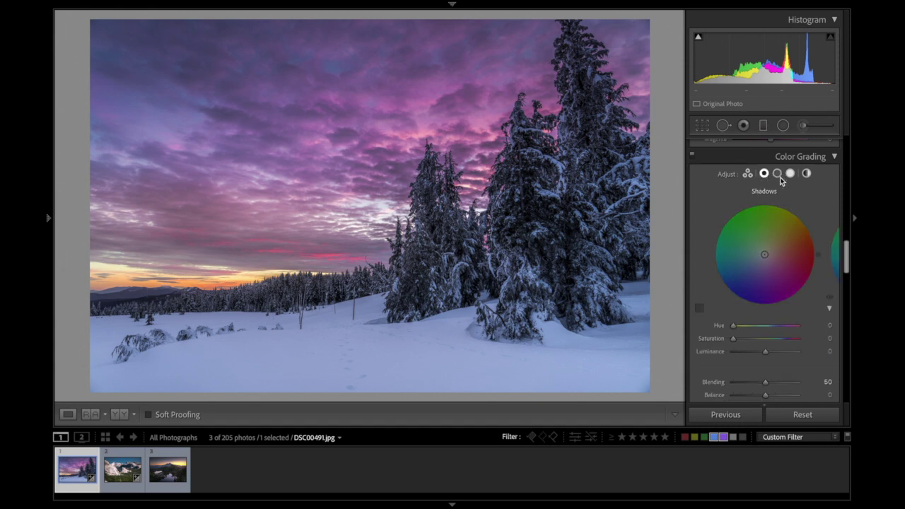
pyautogui.click(777, 174)
pyautogui.click(790, 174)
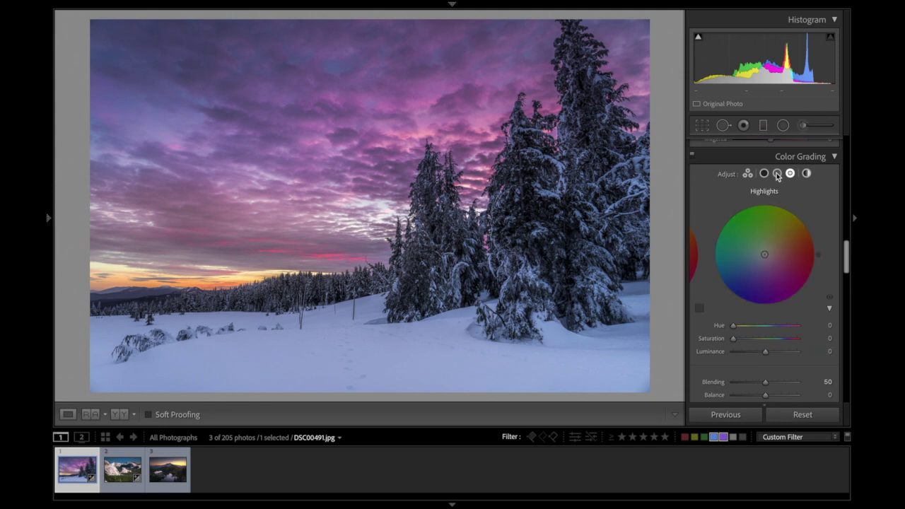
pyautogui.click(747, 173)
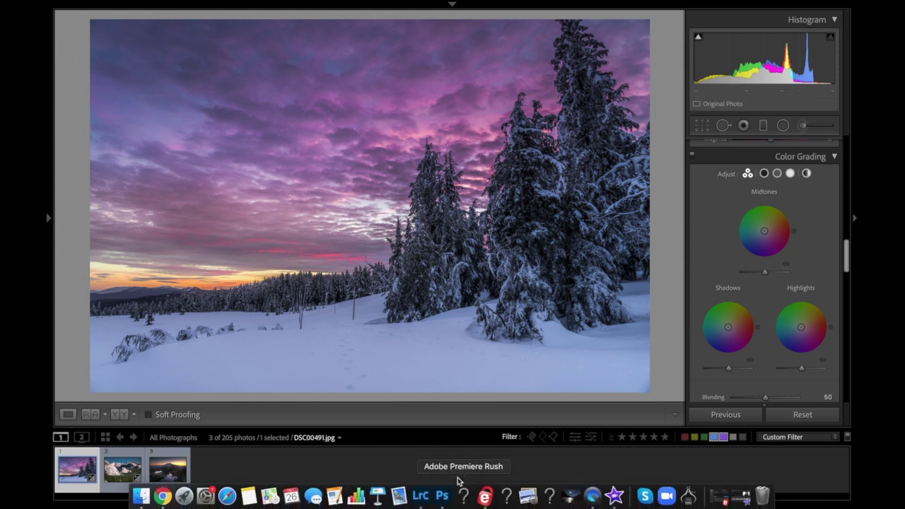
# Hide the filmstrip and briefly zoom in to inspect the sky detail.
pyautogui.click(451, 504)
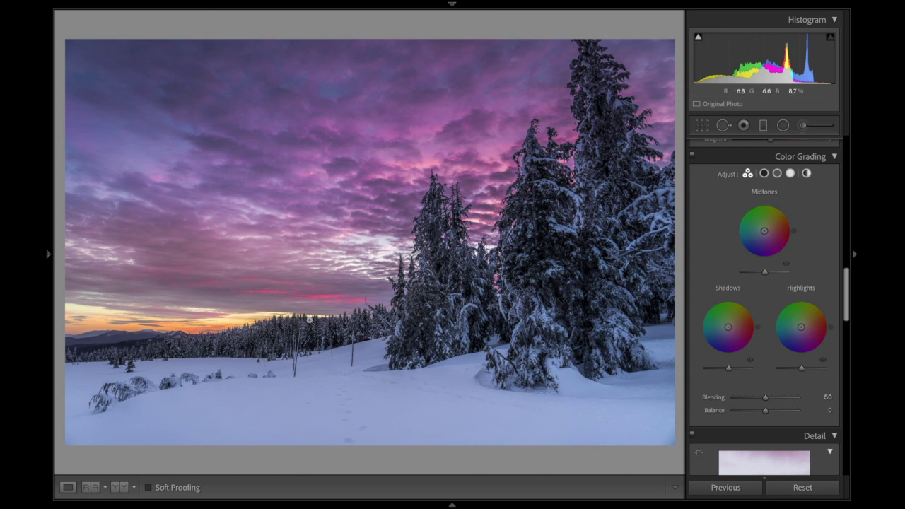
pyautogui.click(319, 299)
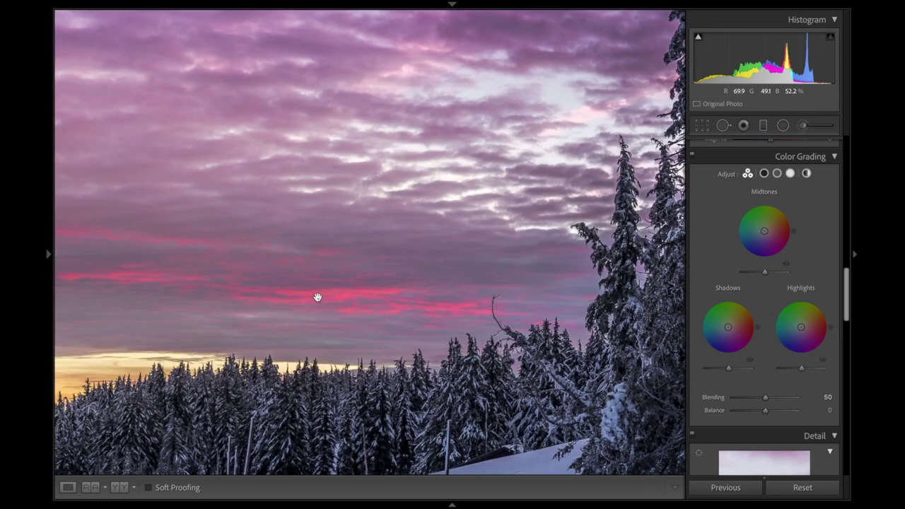
pyautogui.click(318, 298)
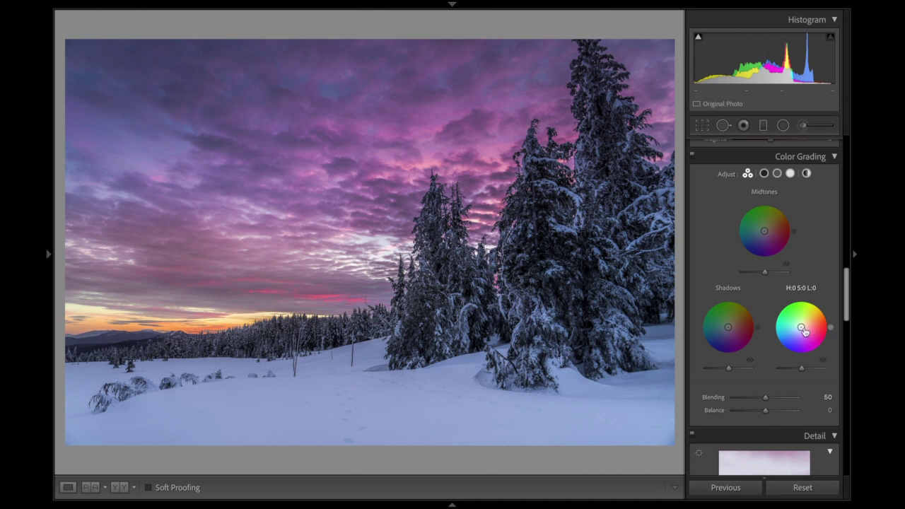
# Tint the highlights pink-magenta at hue 341, saturation 41, and raise their luminance to +80.
pyautogui.moveTo(801, 327)
pyautogui.mouseDown()
pyautogui.moveTo(817, 335)
pyautogui.moveTo(812, 330)
pyautogui.mouseUp()
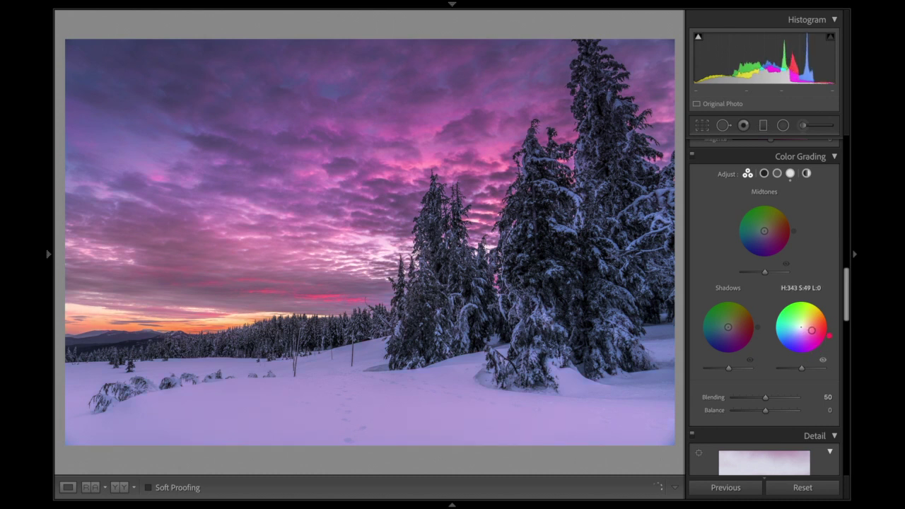
pyautogui.click(790, 174)
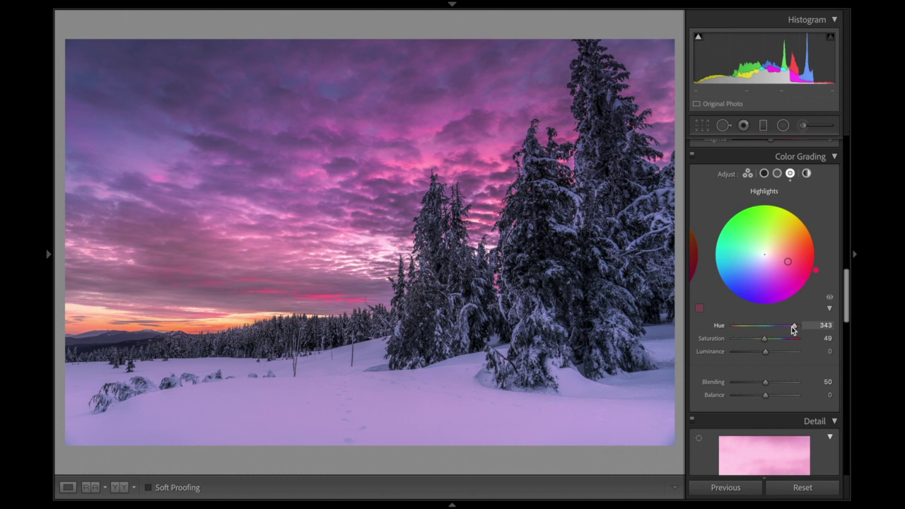
pyautogui.moveTo(793, 329); pyautogui.dragTo(792, 329)
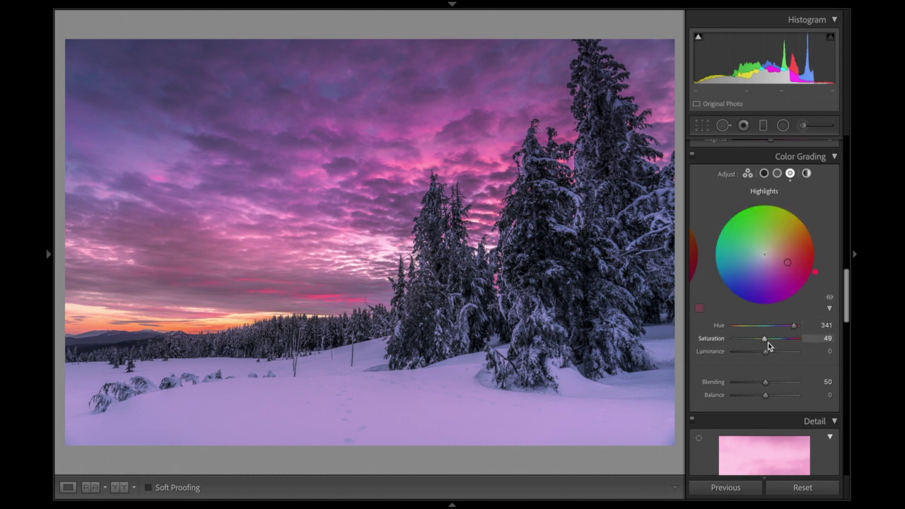
pyautogui.moveTo(766, 340)
pyautogui.mouseDown()
pyautogui.moveTo(788, 342)
pyautogui.moveTo(747, 344)
pyautogui.moveTo(777, 344)
pyautogui.moveTo(762, 344)
pyautogui.mouseUp()
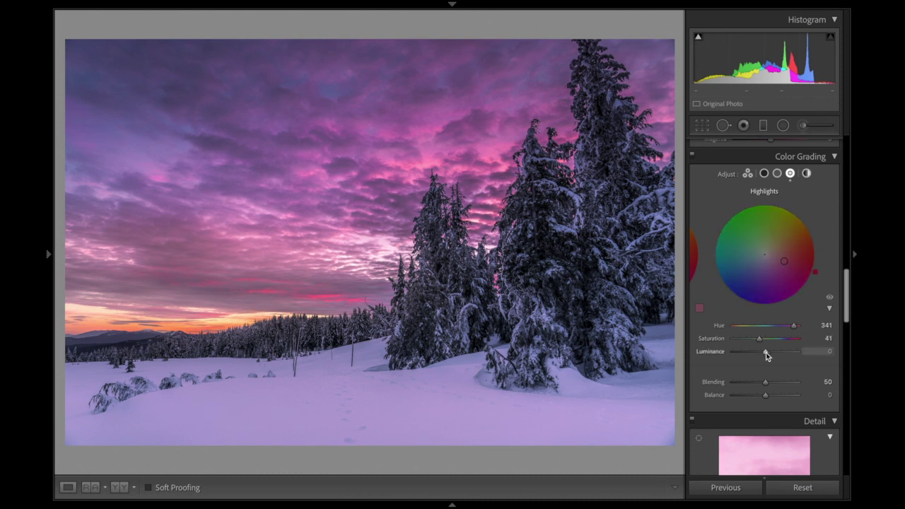
pyautogui.moveTo(765, 352); pyautogui.dragTo(793, 358)
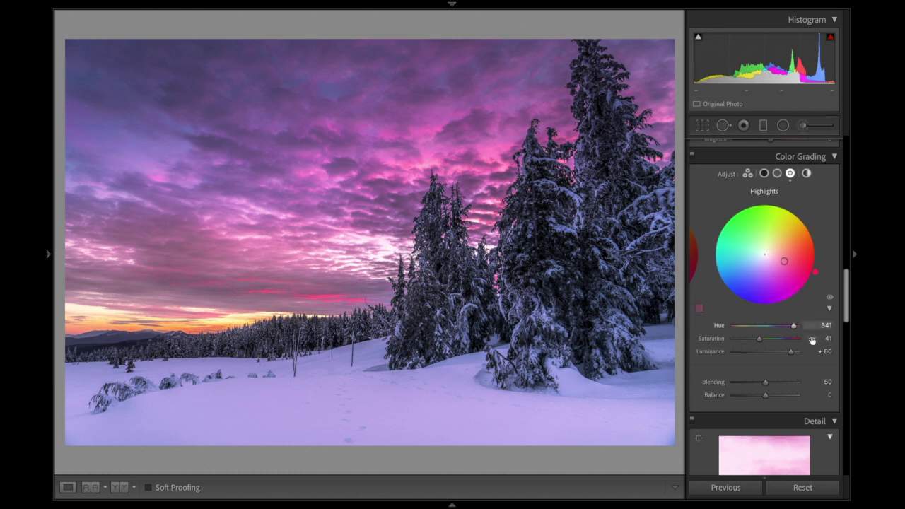
pyautogui.click(764, 174)
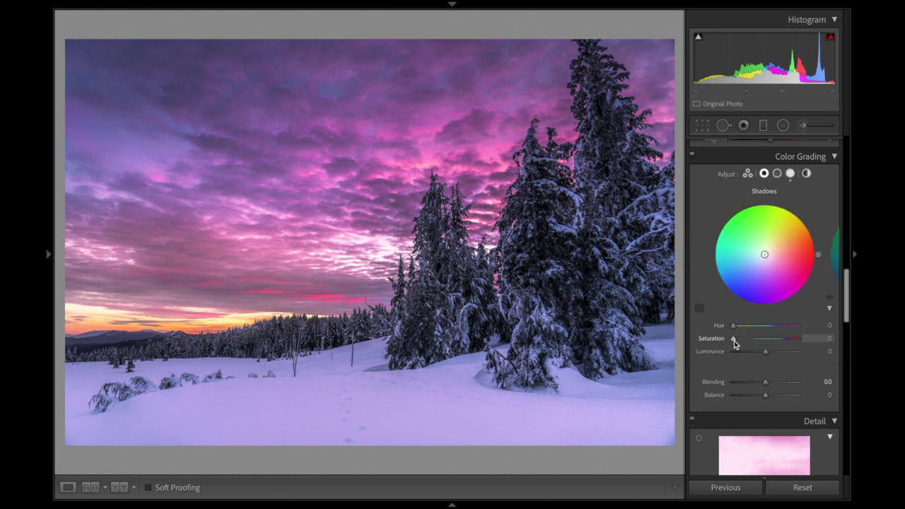
# Push the Shadows wheel toward green, then settle shadow saturation at 40 and luminance at -4.
pyautogui.click(747, 174)
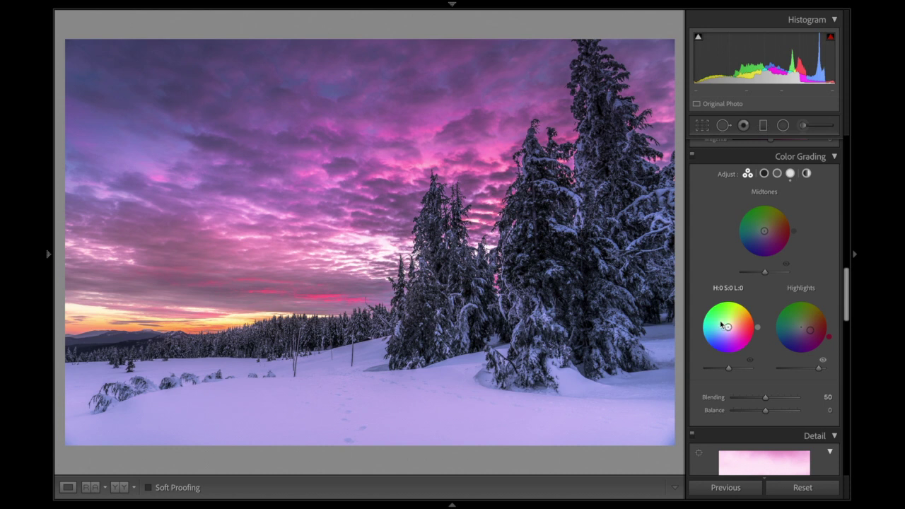
pyautogui.moveTo(721, 324); pyautogui.dragTo(721, 321)
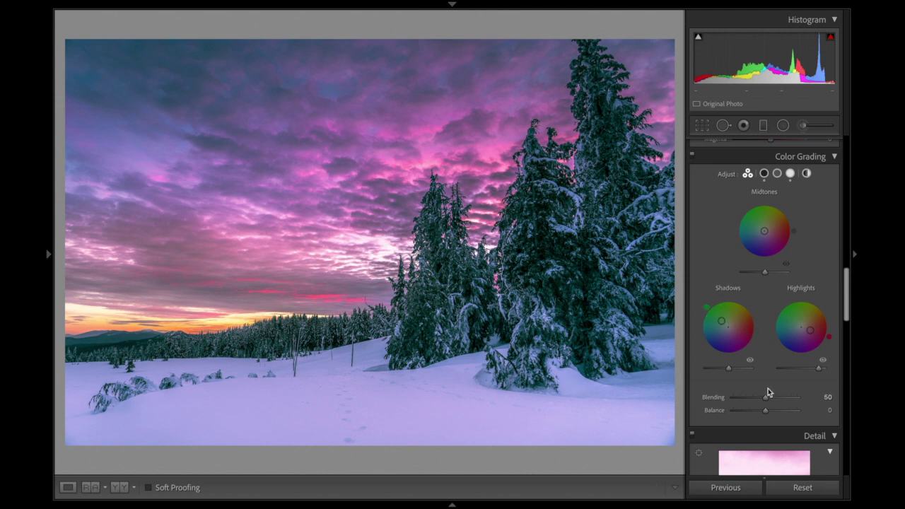
pyautogui.click(764, 174)
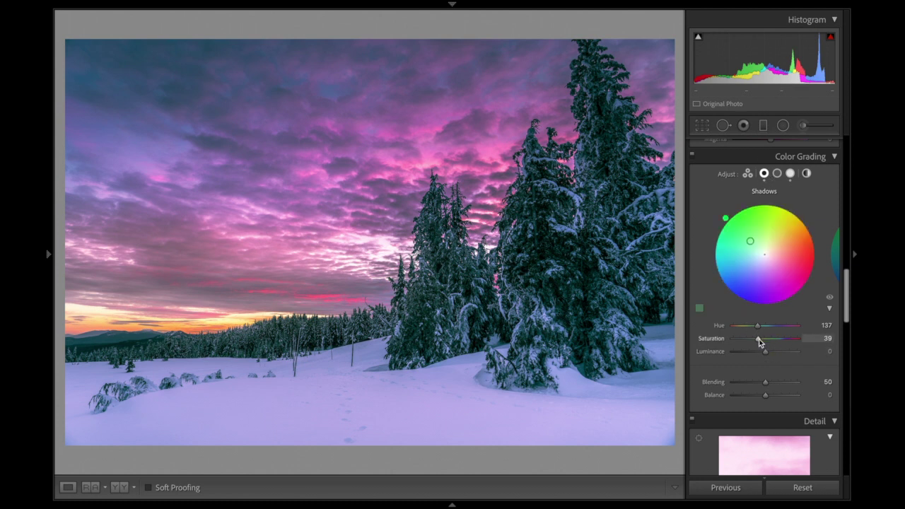
pyautogui.moveTo(759, 342)
pyautogui.mouseDown()
pyautogui.moveTo(783, 344)
pyautogui.moveTo(751, 346)
pyautogui.moveTo(765, 347)
pyautogui.mouseUp()
pyautogui.moveTo(765, 346)
pyautogui.mouseDown()
pyautogui.moveTo(739, 359)
pyautogui.moveTo(767, 358)
pyautogui.moveTo(758, 361)
pyautogui.mouseUp()
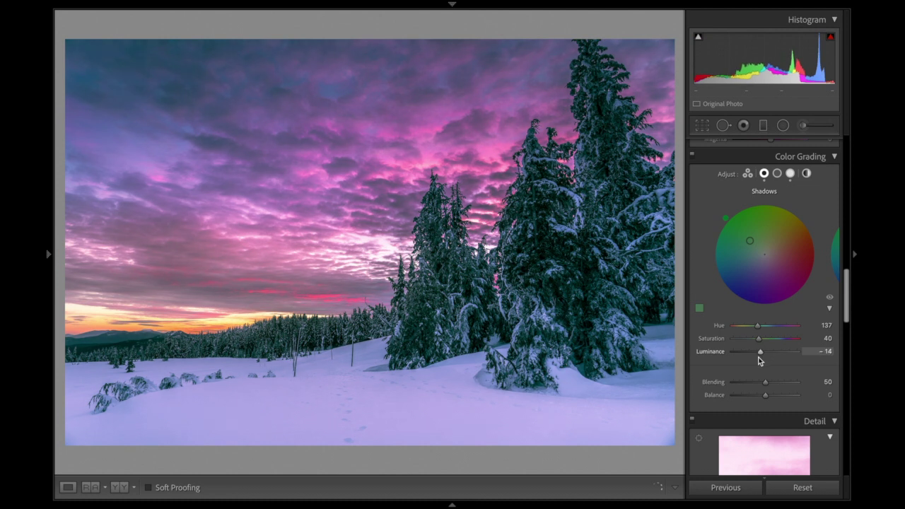
pyautogui.moveTo(760, 360)
pyautogui.mouseDown()
pyautogui.moveTo(772, 357)
pyautogui.moveTo(760, 359)
pyautogui.mouseUp()
pyautogui.moveTo(760, 364); pyautogui.dragTo(762, 360)
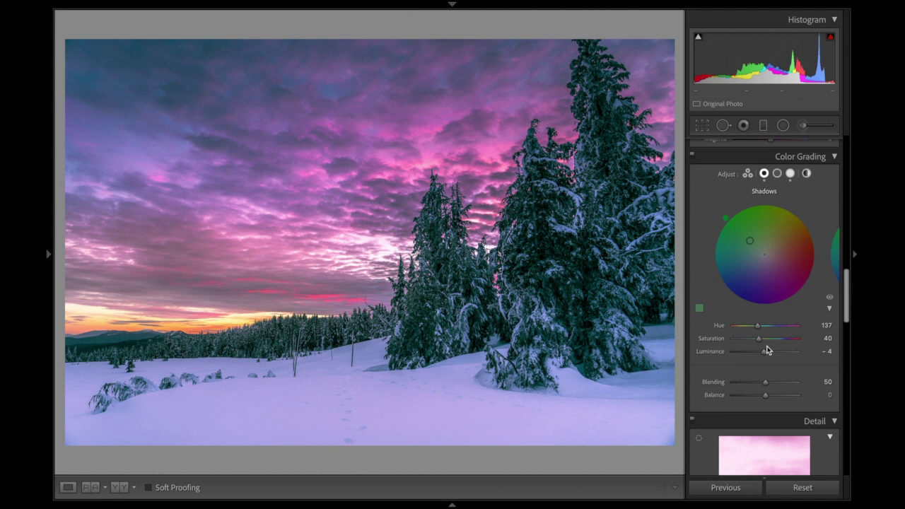
# Compare Blending from 0 to 100, leave it at 77, and toggle Color Grading off and on.
pyautogui.click(745, 175)
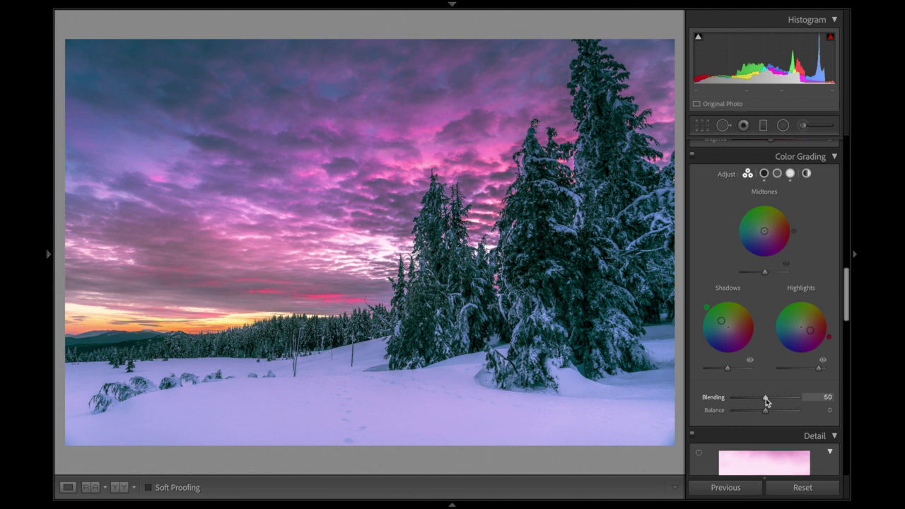
pyautogui.moveTo(766, 398); pyautogui.dragTo(828, 398)
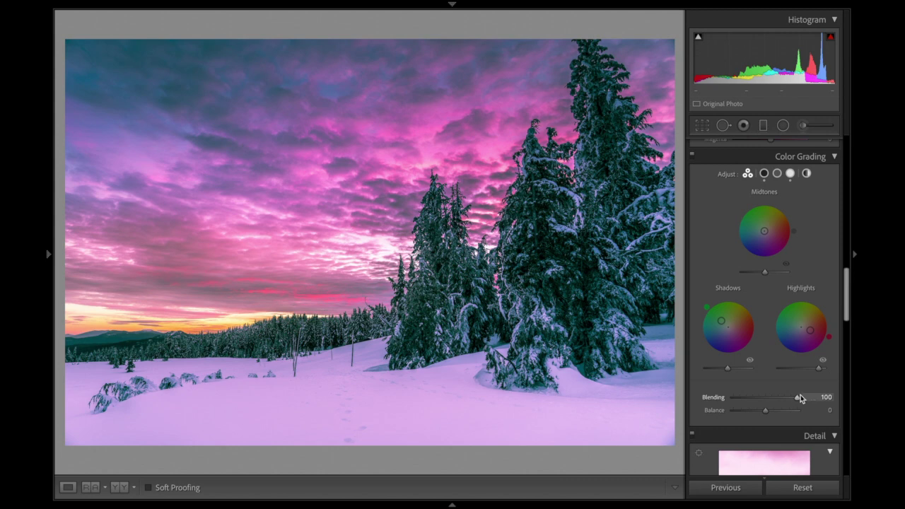
pyautogui.moveTo(797, 397); pyautogui.dragTo(732, 399)
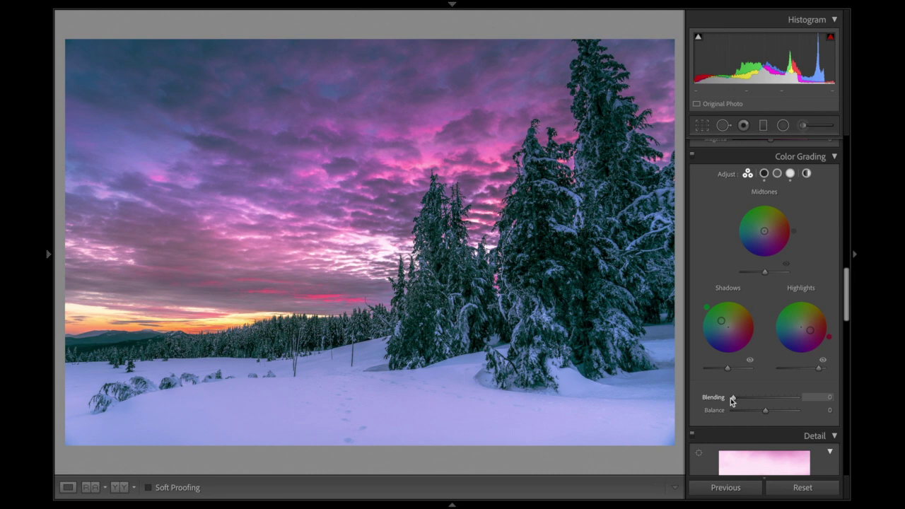
pyautogui.moveTo(732, 401); pyautogui.dragTo(782, 409)
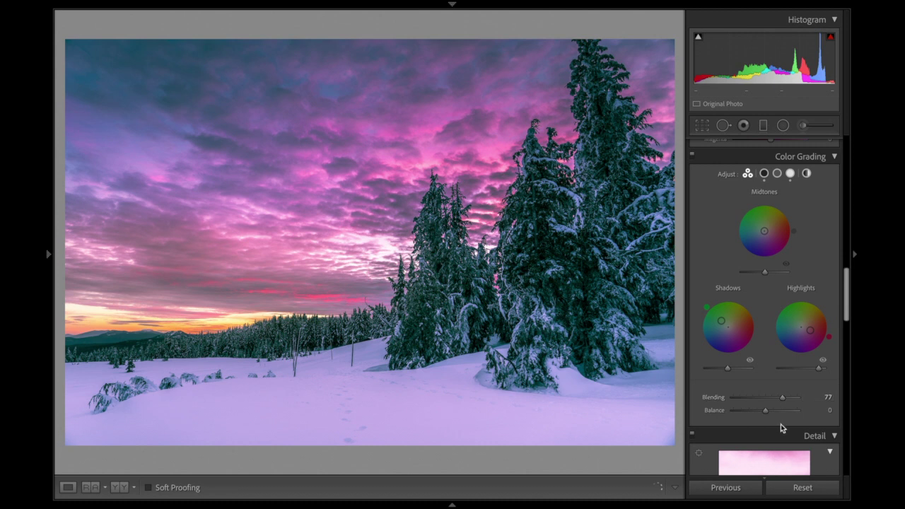
pyautogui.click(692, 157)
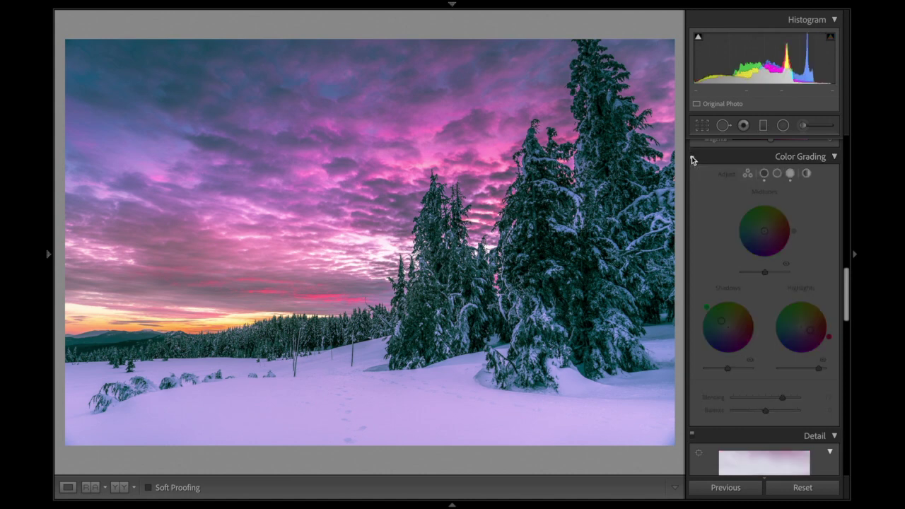
pyautogui.click(692, 157)
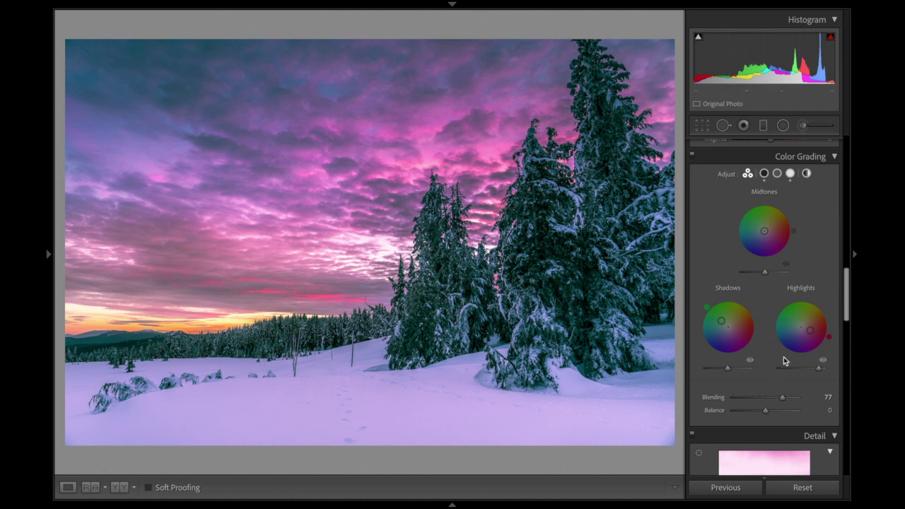
pyautogui.scroll(-1, 762, 391)
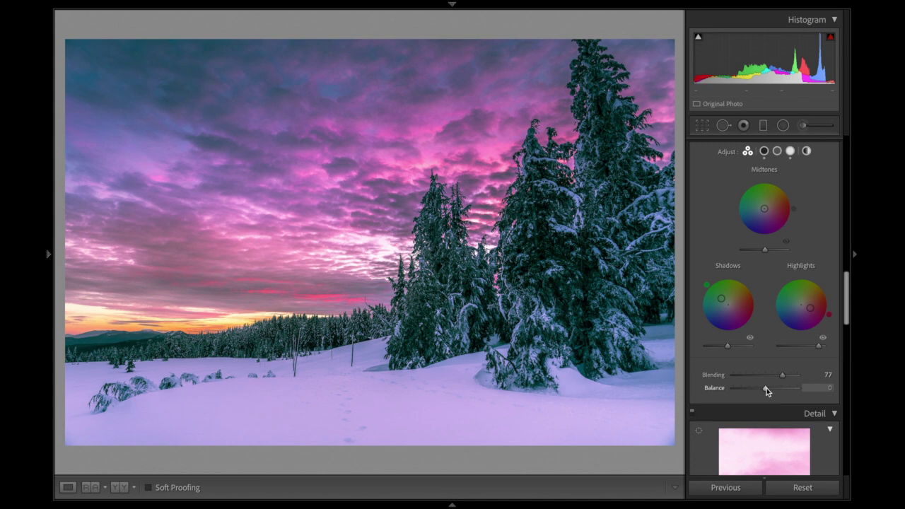
# Nudge the color grading Balance slider to +1.
pyautogui.moveTo(766, 388)
pyautogui.mouseDown()
pyautogui.moveTo(780, 389)
pyautogui.moveTo(773, 394)
pyautogui.mouseUp()
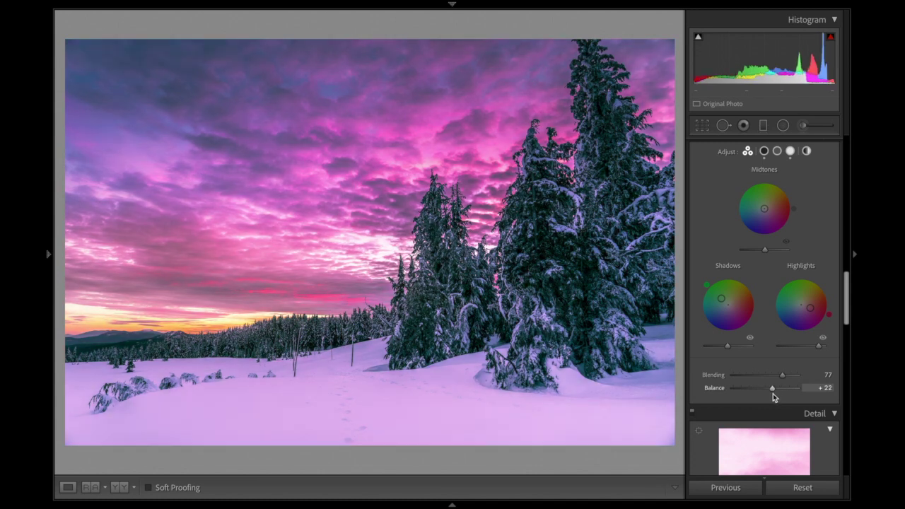
pyautogui.moveTo(773, 394); pyautogui.dragTo(766, 396)
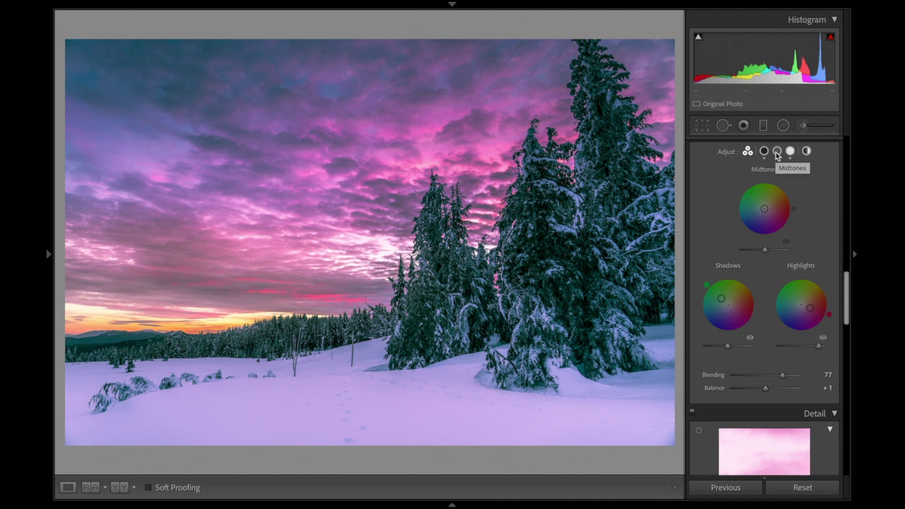
pyautogui.click(806, 150)
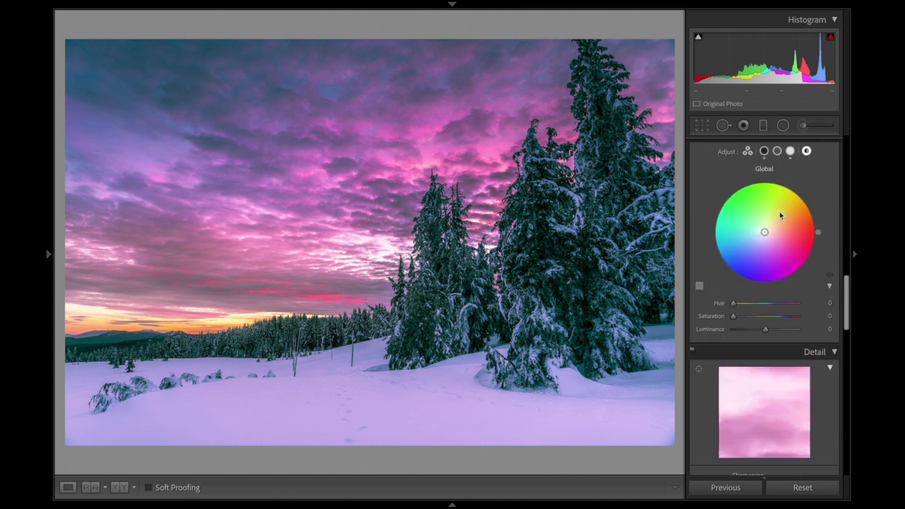
# Darken the midtones, compare with the eye toggle, and settle midtone luminance at -36.
pyautogui.click(776, 151)
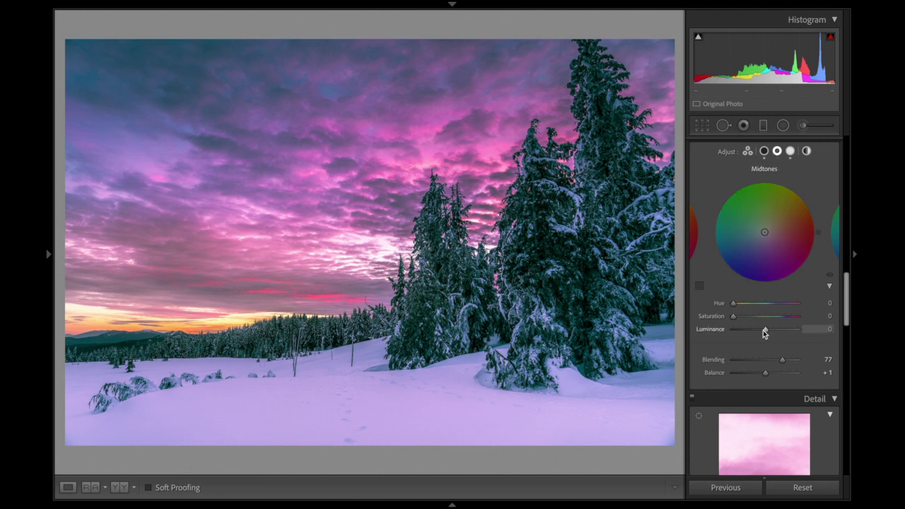
pyautogui.moveTo(764, 333); pyautogui.dragTo(748, 340)
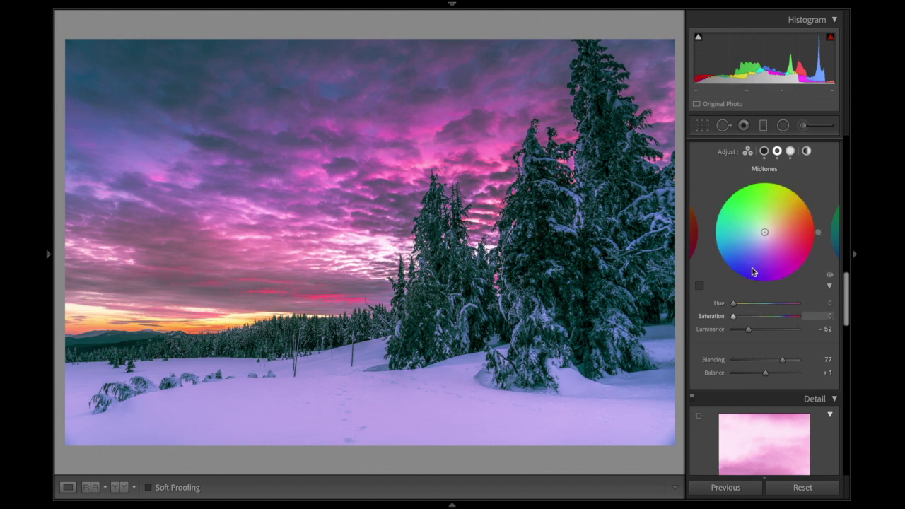
pyautogui.click(830, 278)
pyautogui.click(830, 278)
pyautogui.click(830, 279)
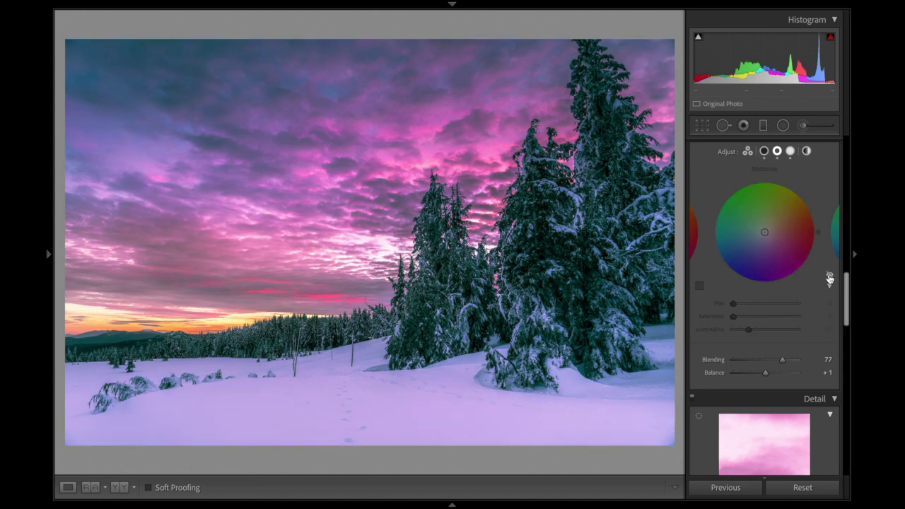
pyautogui.click(830, 279)
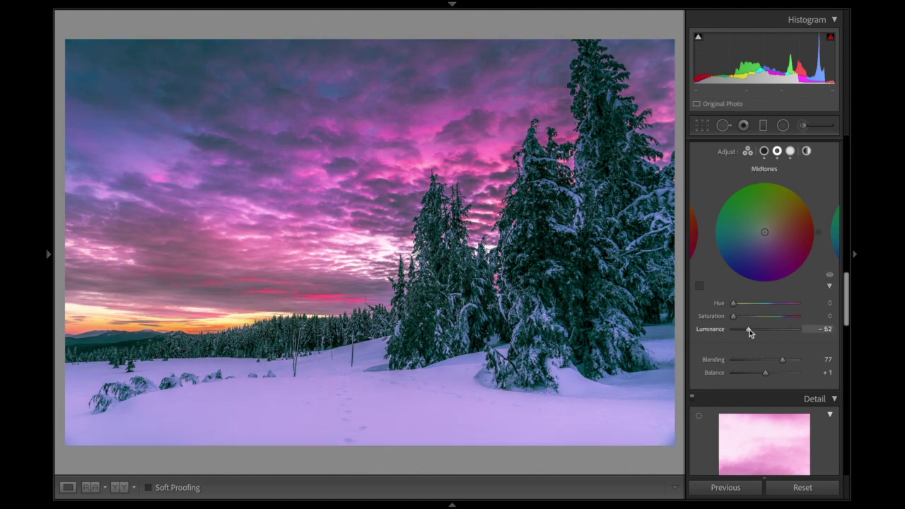
pyautogui.moveTo(752, 330); pyautogui.dragTo(755, 330)
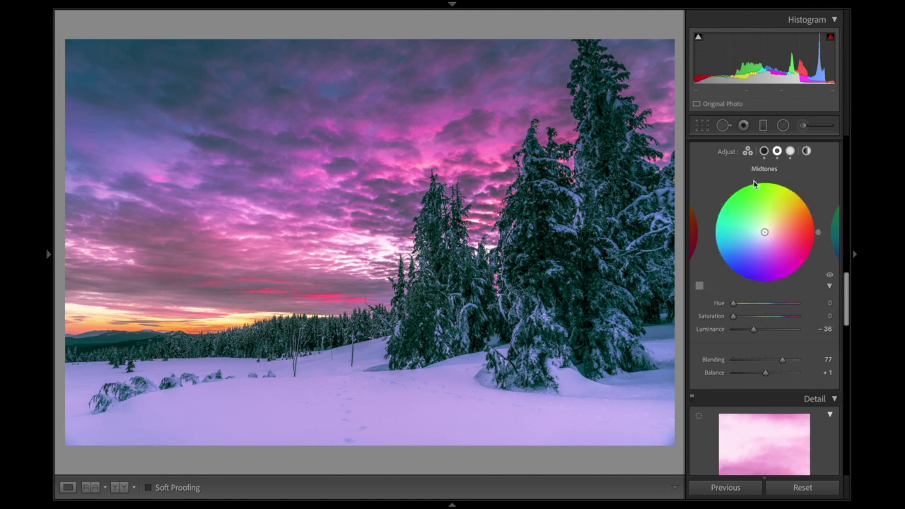
pyautogui.click(764, 125)
# Add a graduated filter across the upper sky at -0.39 exposure, repositioned slightly lower.
pyautogui.moveTo(199, 149); pyautogui.dragTo(165, 57)
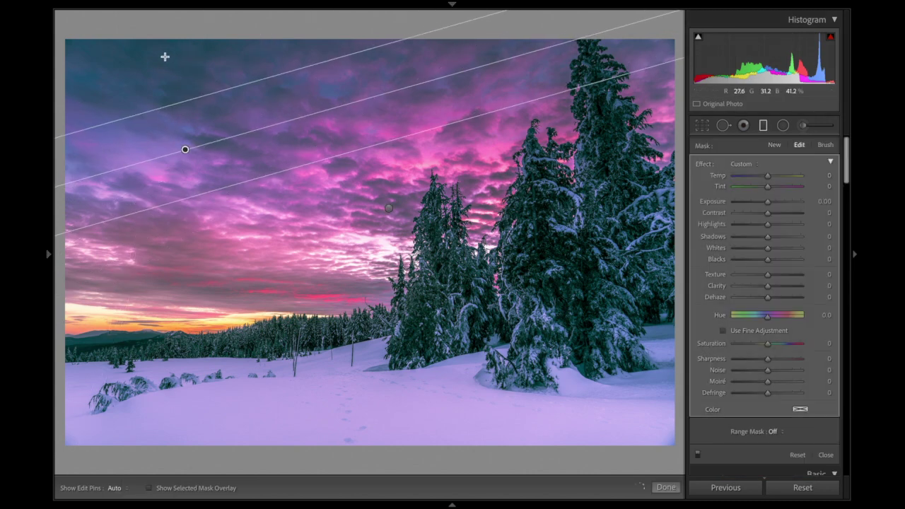
pyautogui.moveTo(778, 206); pyautogui.dragTo(764, 205)
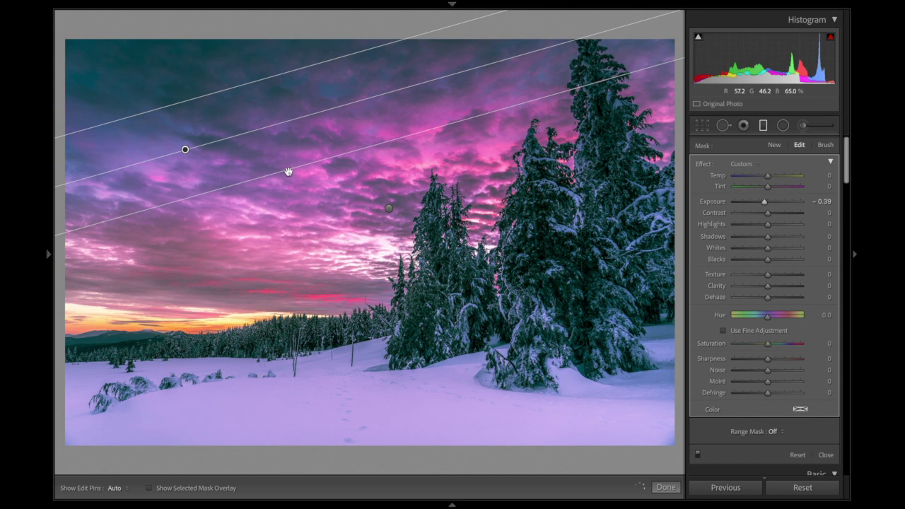
pyautogui.moveTo(288, 170); pyautogui.dragTo(341, 259)
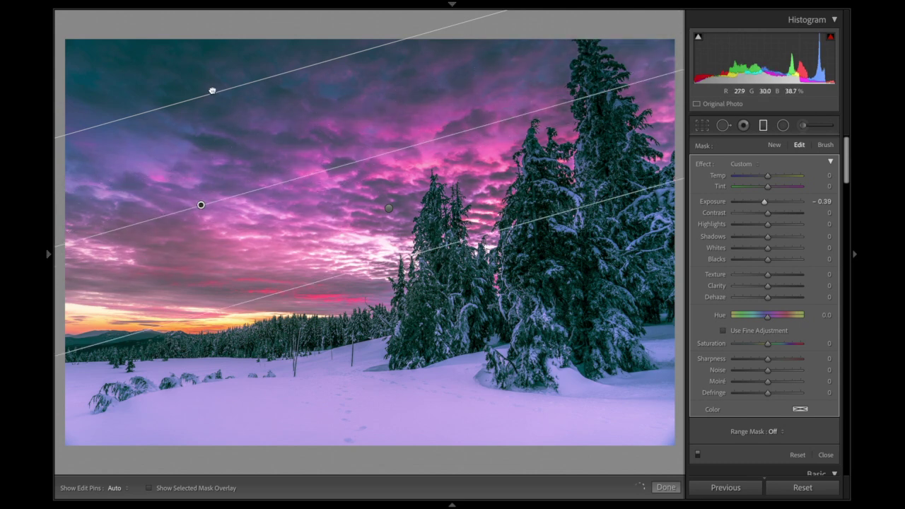
pyautogui.moveTo(212, 91); pyautogui.dragTo(170, 10)
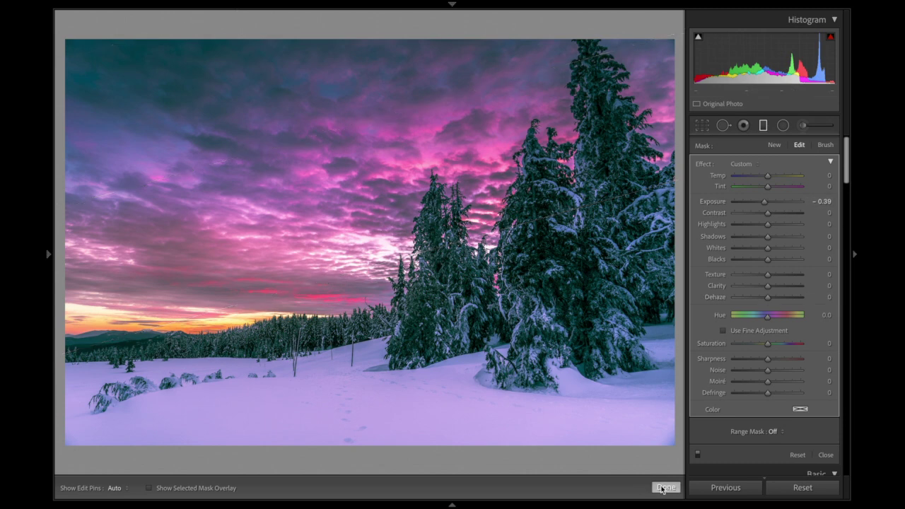
pyautogui.click(665, 487)
# Set Blue luminance to +30 and Blue saturation to -20, then toggle Color Grading to compare.
pyautogui.scroll(-10, 764, 306)
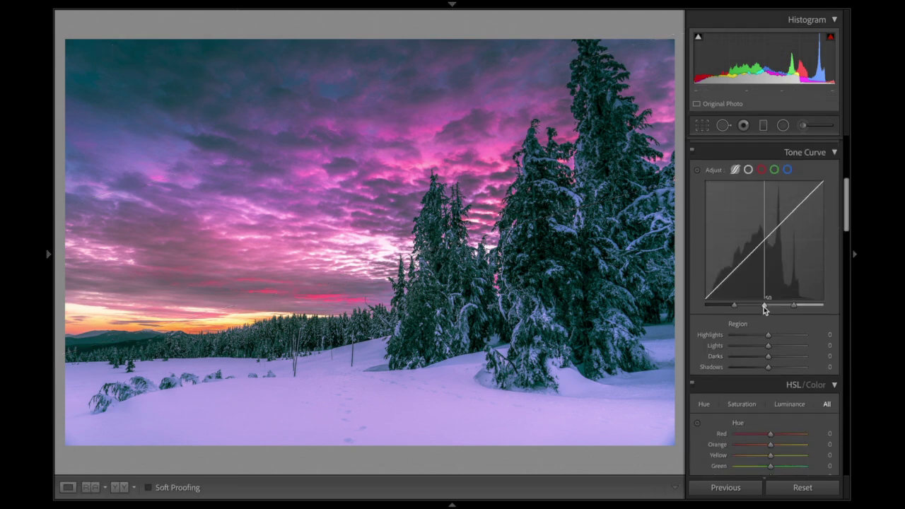
pyautogui.scroll(-5, 763, 306)
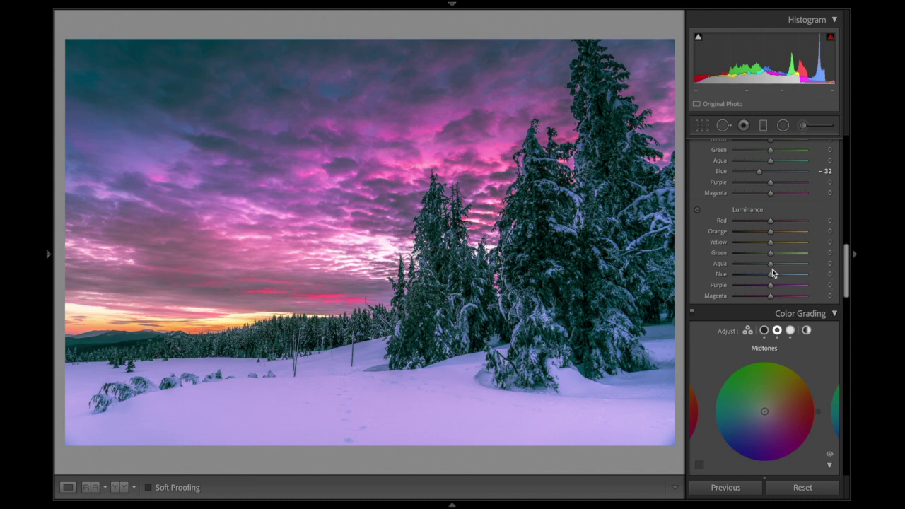
pyautogui.moveTo(771, 276); pyautogui.dragTo(782, 279)
pyautogui.moveTo(760, 172); pyautogui.dragTo(764, 176)
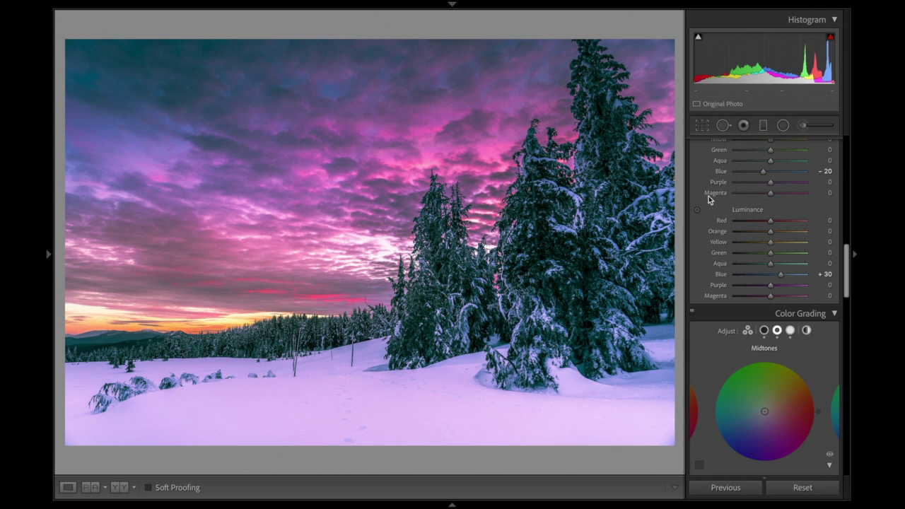
pyautogui.click(692, 313)
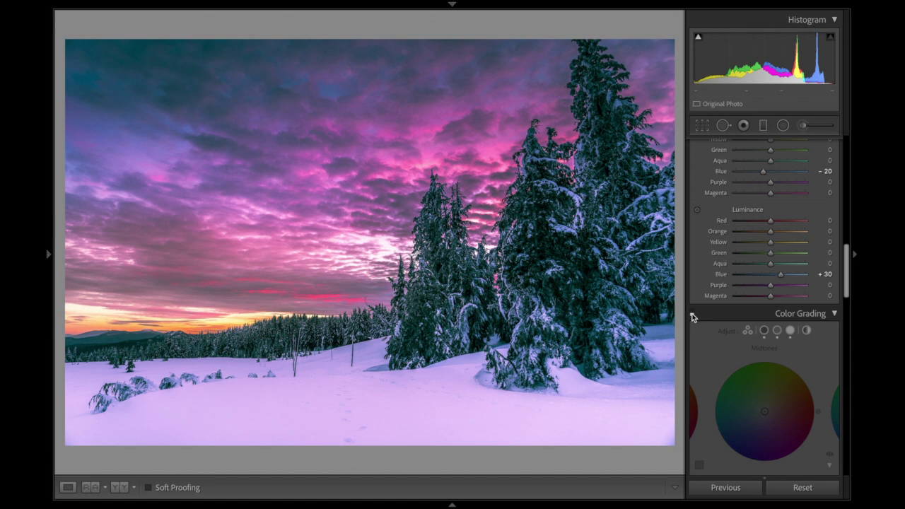
pyautogui.click(692, 314)
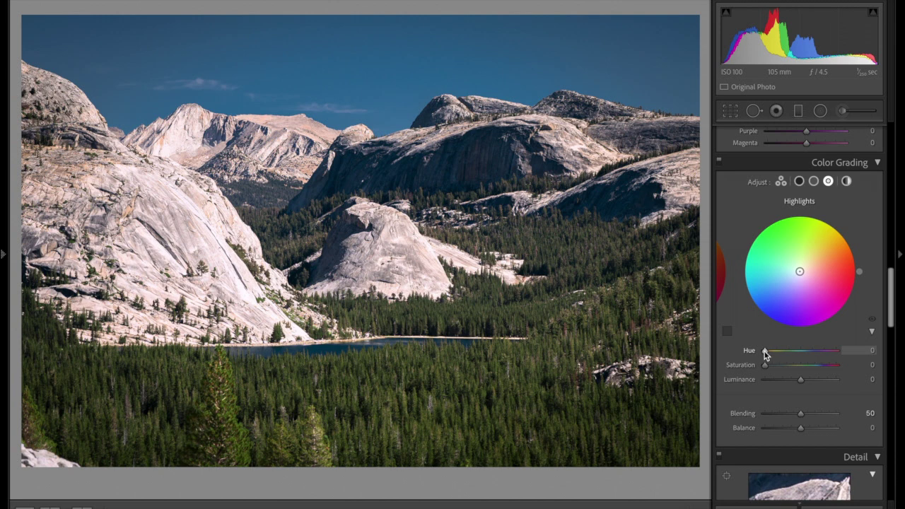
# Try a highlight tint on the Yosemite photo, landing at hue 0, saturation 100.
pyautogui.moveTo(765, 351); pyautogui.dragTo(811, 358)
# Set the highlight tint to blue at hue 225, saturation 40, comparing with the eye toggle.
pyautogui.doubleClick(812, 352)
pyautogui.moveTo(770, 364); pyautogui.dragTo(836, 365)
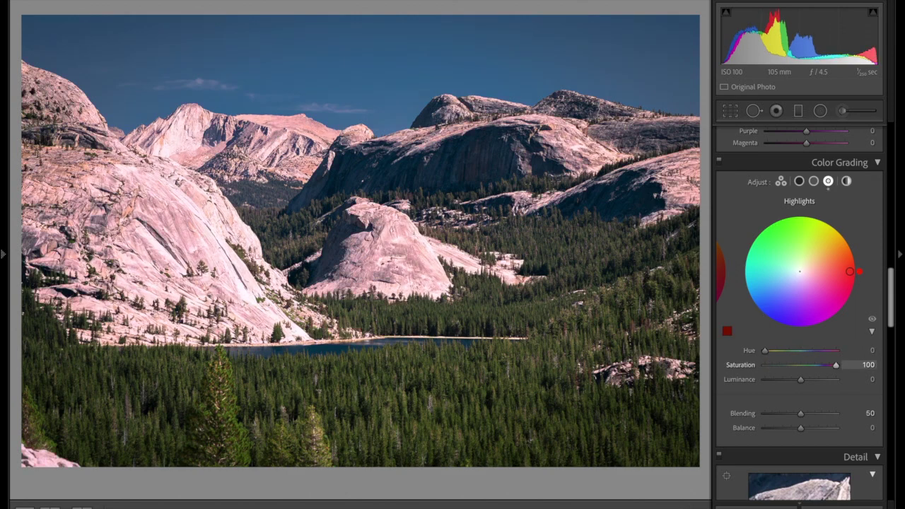
pyautogui.moveTo(763, 347); pyautogui.dragTo(807, 352)
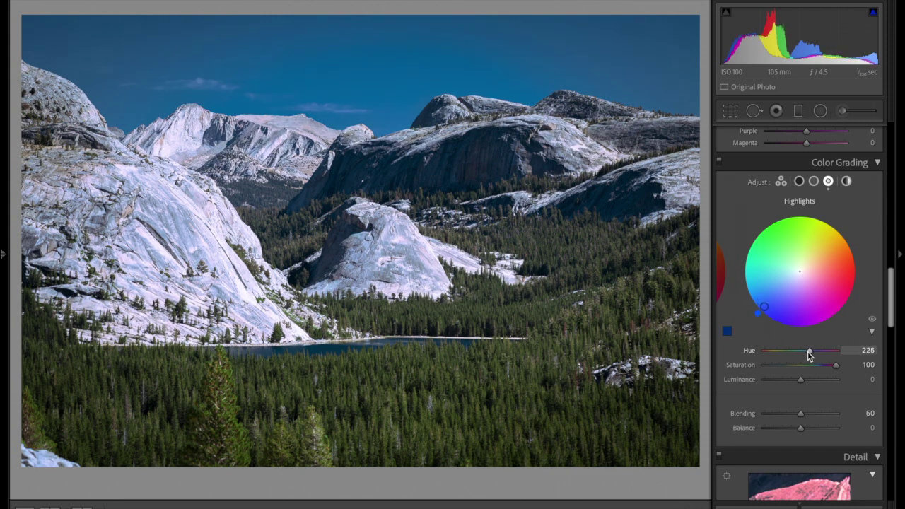
pyautogui.moveTo(847, 365); pyautogui.dragTo(748, 364)
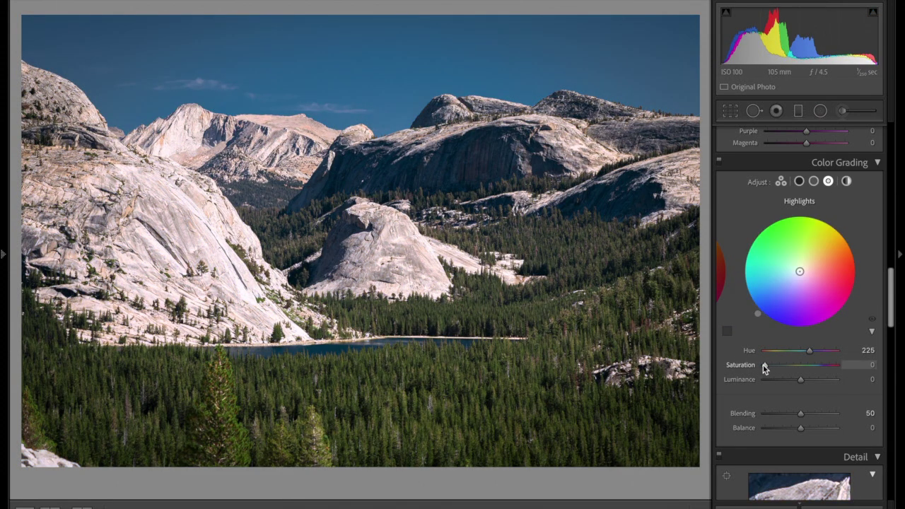
pyautogui.moveTo(764, 366)
pyautogui.mouseDown()
pyautogui.moveTo(896, 389)
pyautogui.moveTo(731, 375)
pyautogui.moveTo(792, 373)
pyautogui.mouseUp()
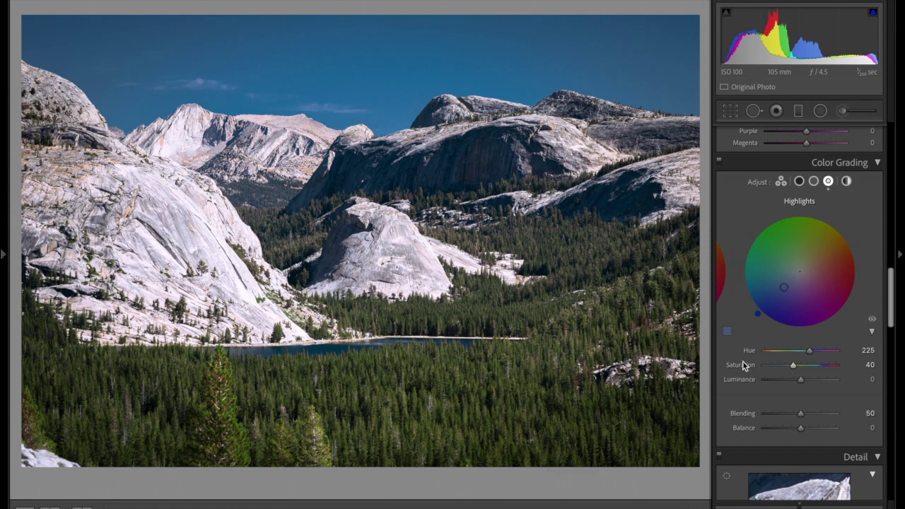
pyautogui.click(874, 320)
pyautogui.click(874, 320)
pyautogui.click(874, 321)
# Preview midtone tints, then reset midtone saturation to 0 and darken midtone luminance to -49.
pyautogui.click(813, 182)
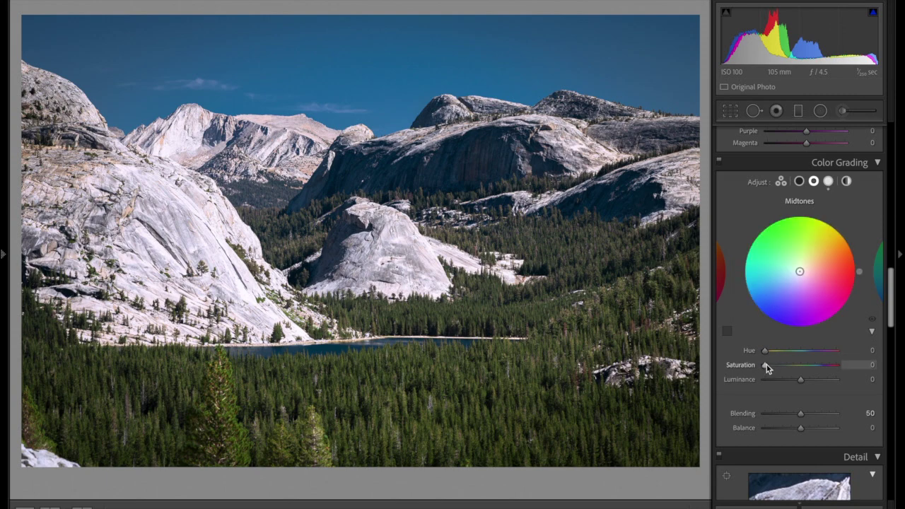
pyautogui.moveTo(767, 368); pyautogui.dragTo(828, 370)
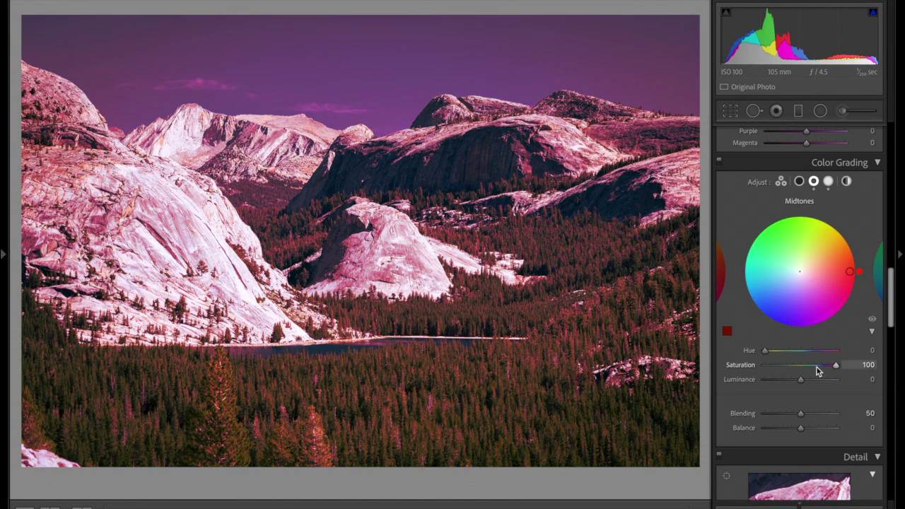
pyautogui.moveTo(765, 351); pyautogui.dragTo(717, 360)
pyautogui.moveTo(837, 364); pyautogui.dragTo(700, 366)
pyautogui.moveTo(799, 379)
pyautogui.mouseDown()
pyautogui.moveTo(771, 385)
pyautogui.moveTo(782, 382)
pyautogui.mouseUp()
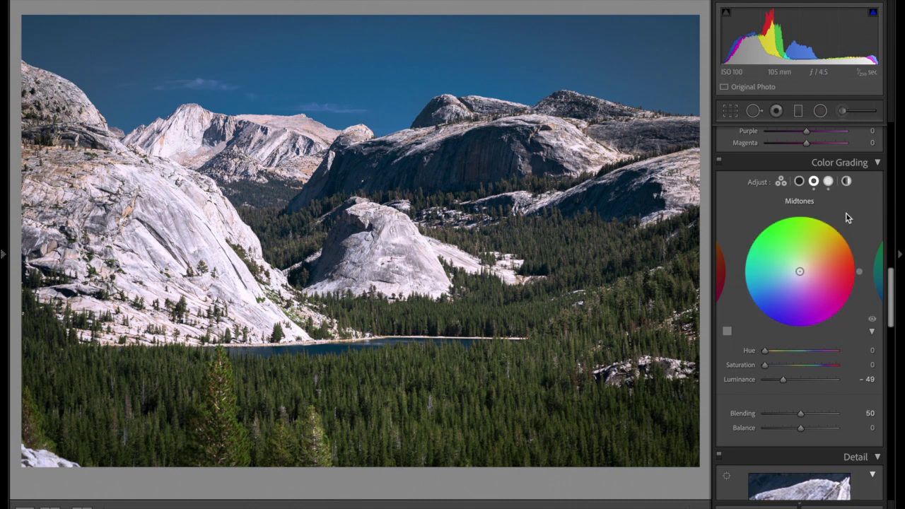
pyautogui.click(829, 182)
# Brighten the highlights to luminance +5 and give the midtones hue 21 with saturation left at 0.
pyautogui.moveTo(769, 379); pyautogui.dragTo(802, 385)
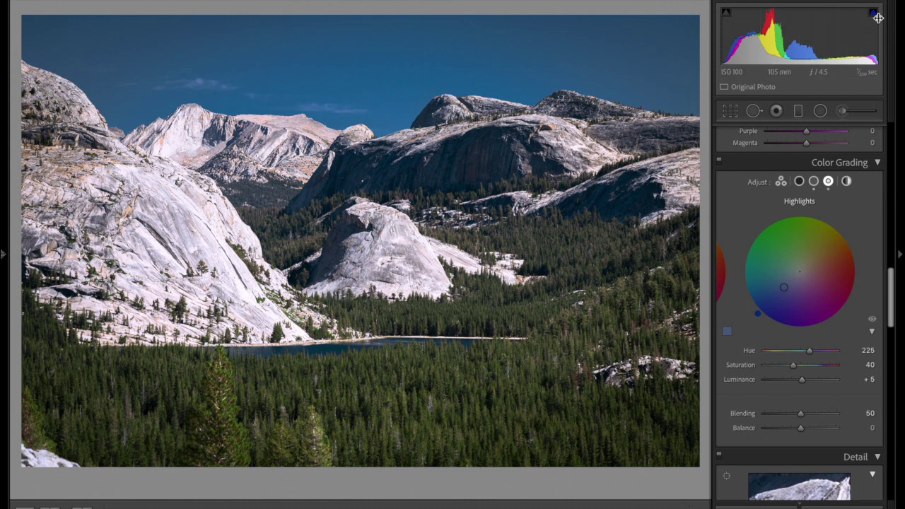
pyautogui.moveTo(875, 14)
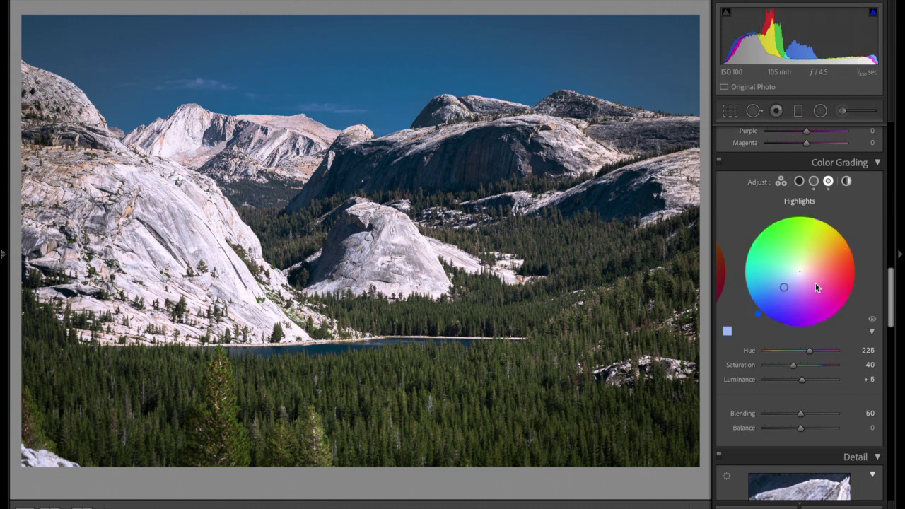
pyautogui.click(813, 181)
pyautogui.click(768, 350)
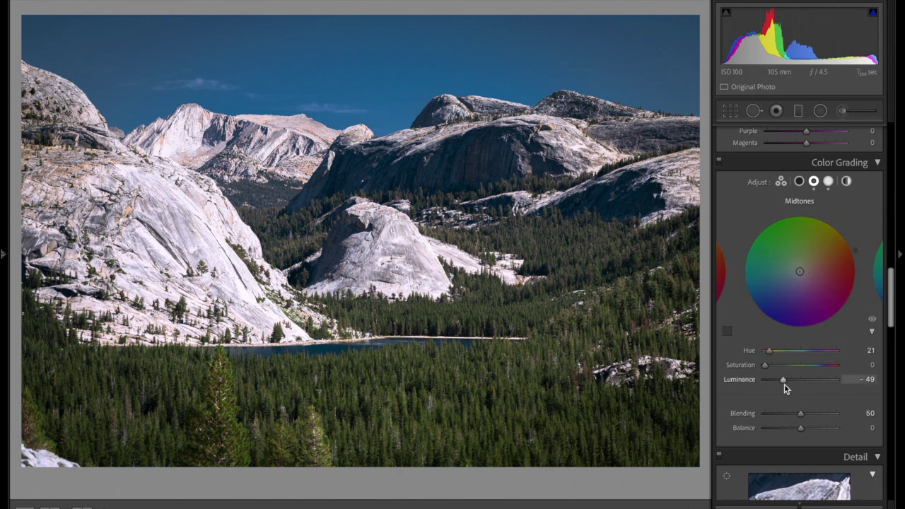
# Preview shadow tints, reset shadow saturation to 0, and lift shadow luminance to +5.
pyautogui.click(800, 181)
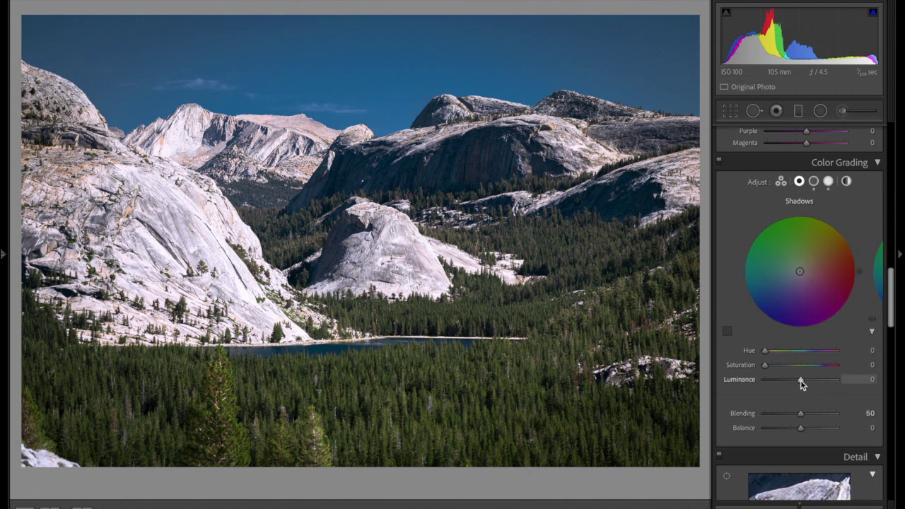
pyautogui.moveTo(764, 365); pyautogui.dragTo(836, 365)
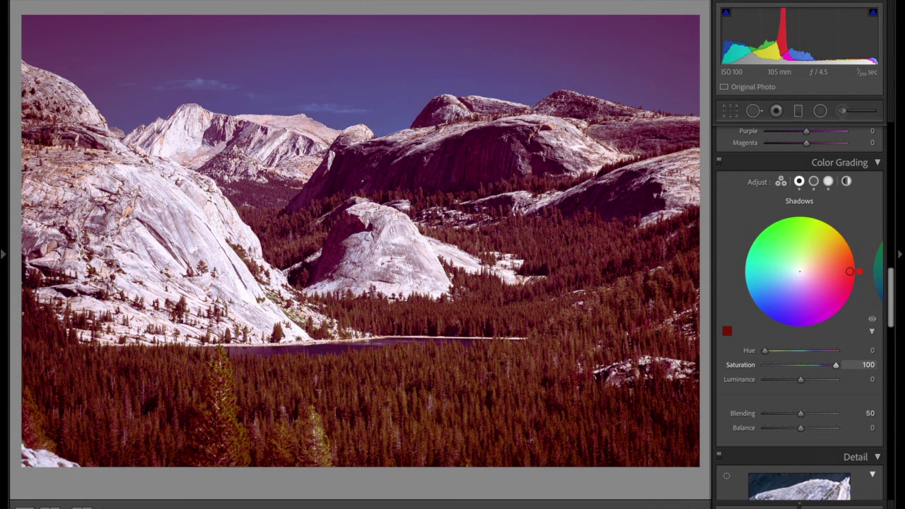
pyautogui.doubleClick(757, 358)
pyautogui.hotkey('ctrl', 'z')
pyautogui.doubleClick(763, 360)
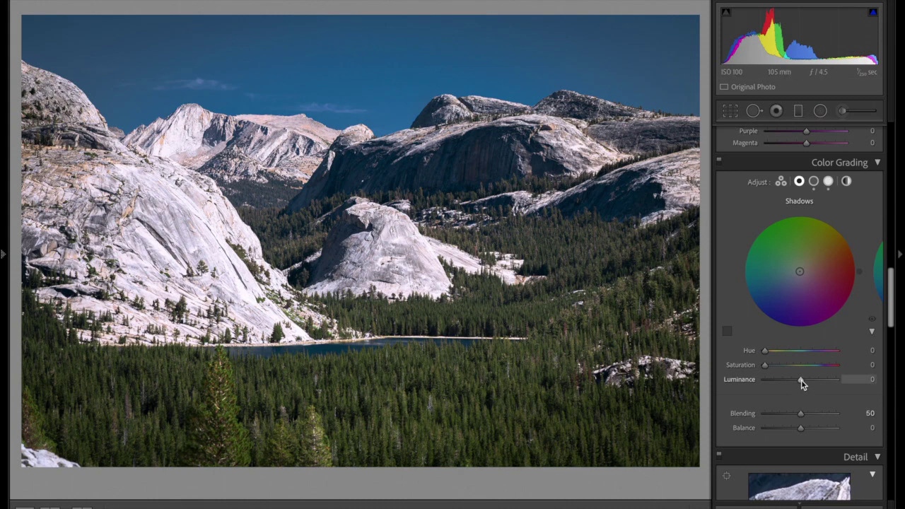
pyautogui.moveTo(802, 382)
pyautogui.mouseDown()
pyautogui.moveTo(759, 380)
pyautogui.moveTo(832, 386)
pyautogui.moveTo(792, 389)
pyautogui.moveTo(809, 391)
pyautogui.moveTo(803, 387)
pyautogui.mouseUp()
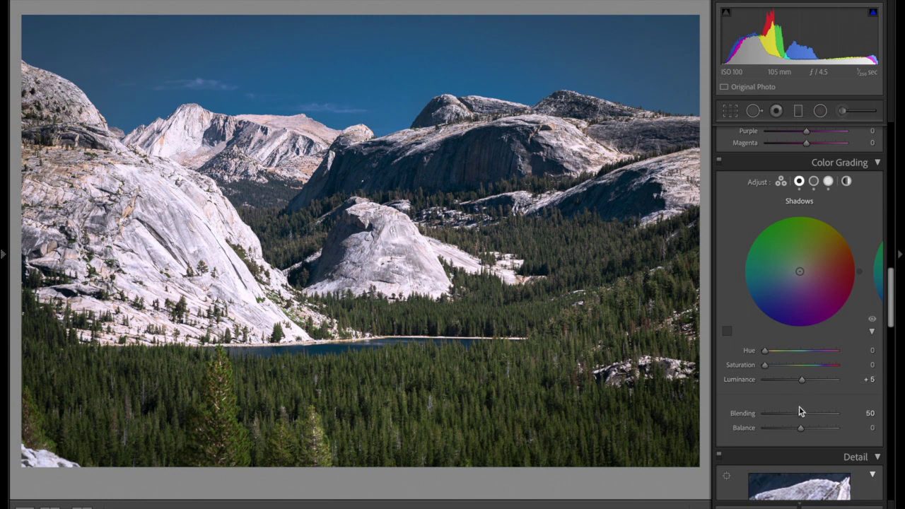
# Show all three tone wheels and toggle color grading off and on to compare.
pyautogui.click(777, 182)
pyautogui.moveTo(838, 355); pyautogui.dragTo(835, 363)
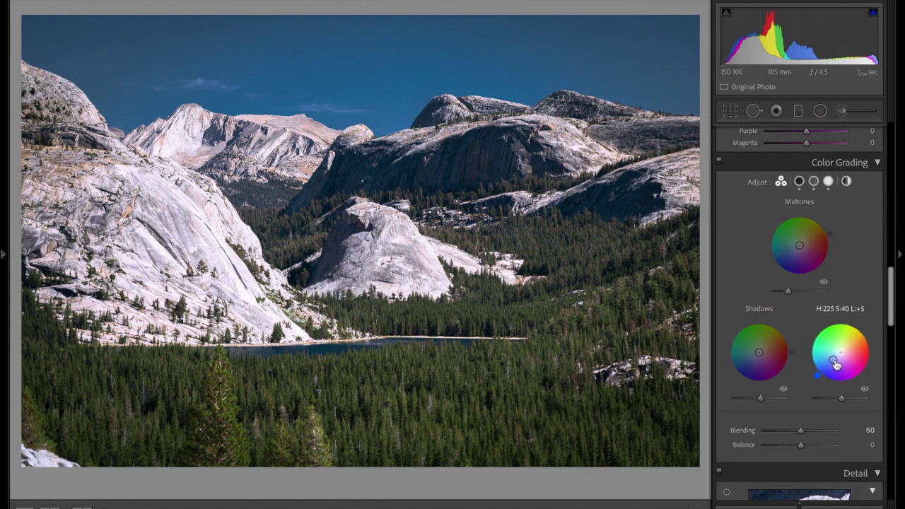
pyautogui.click(718, 162)
pyautogui.click(718, 161)
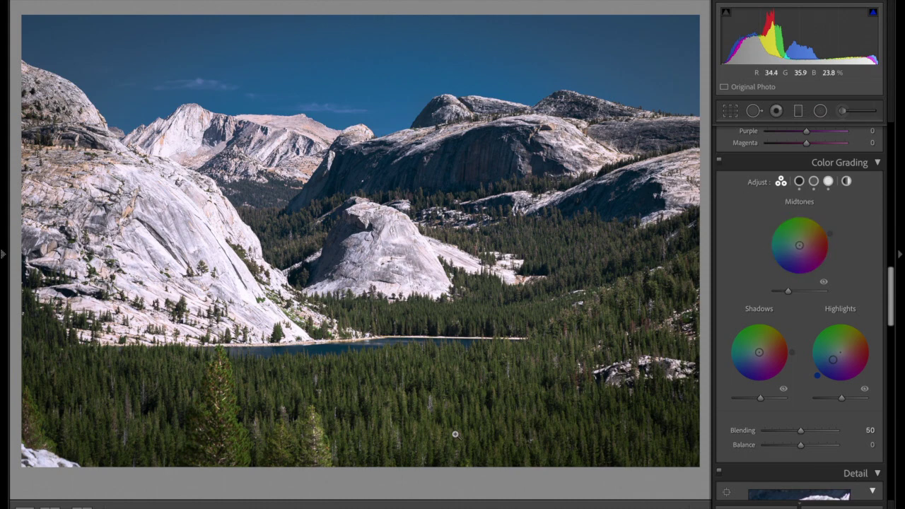
pyautogui.scroll(15, 773, 277)
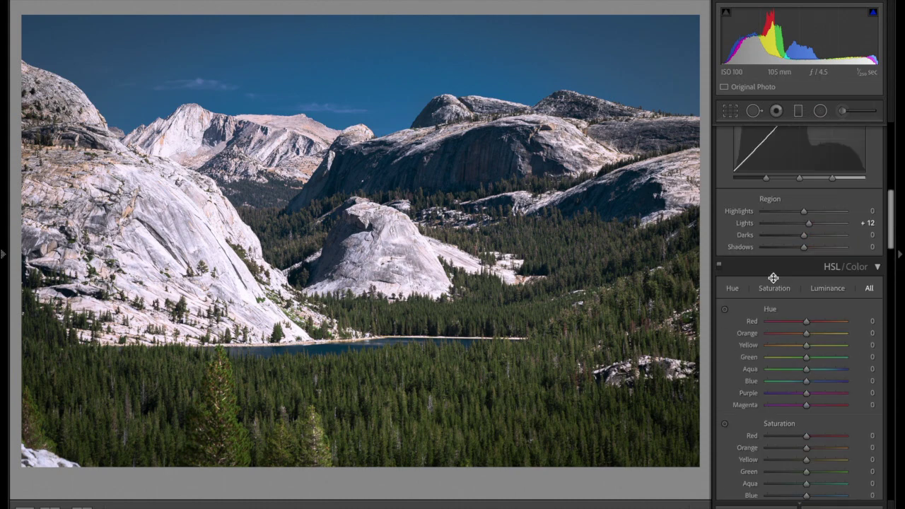
pyautogui.scroll(-10, 774, 279)
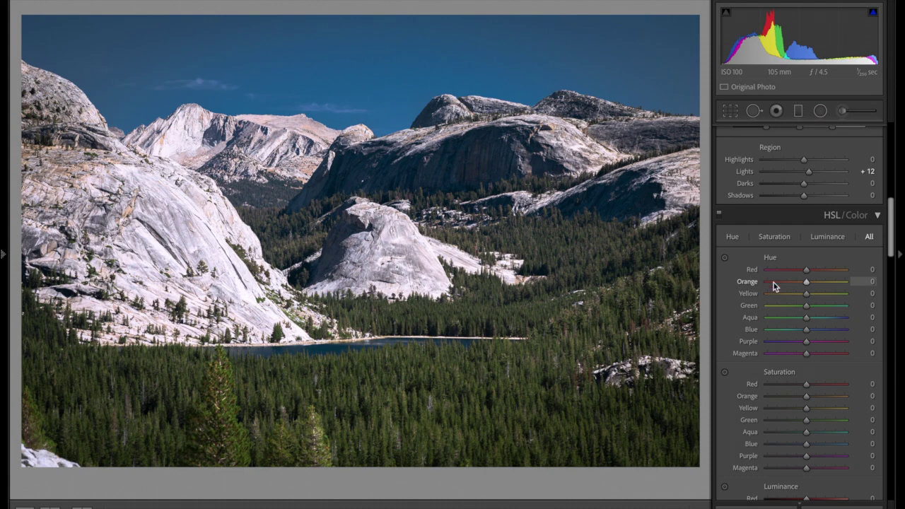
pyautogui.scroll(-3, 781, 336)
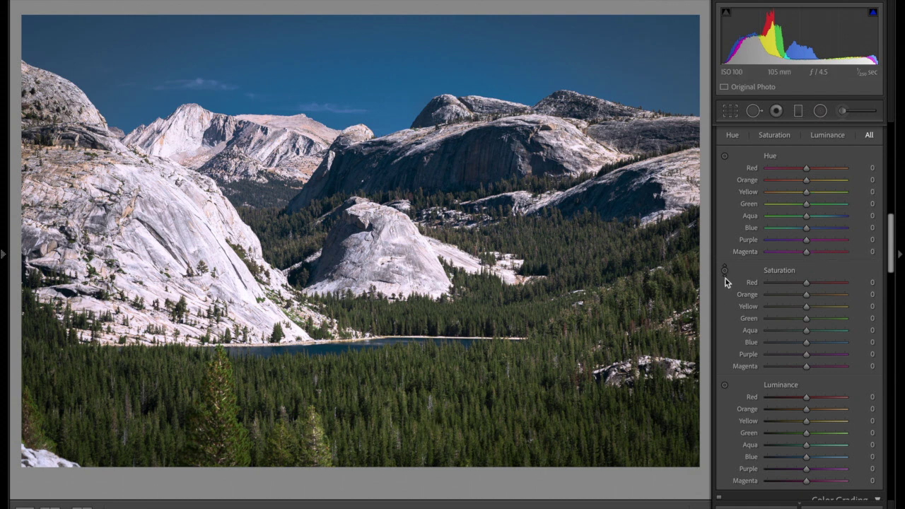
# Shift the forest hues with the HSL targeted adjustment to Yellow +44 and Green +33.
pyautogui.click(725, 156)
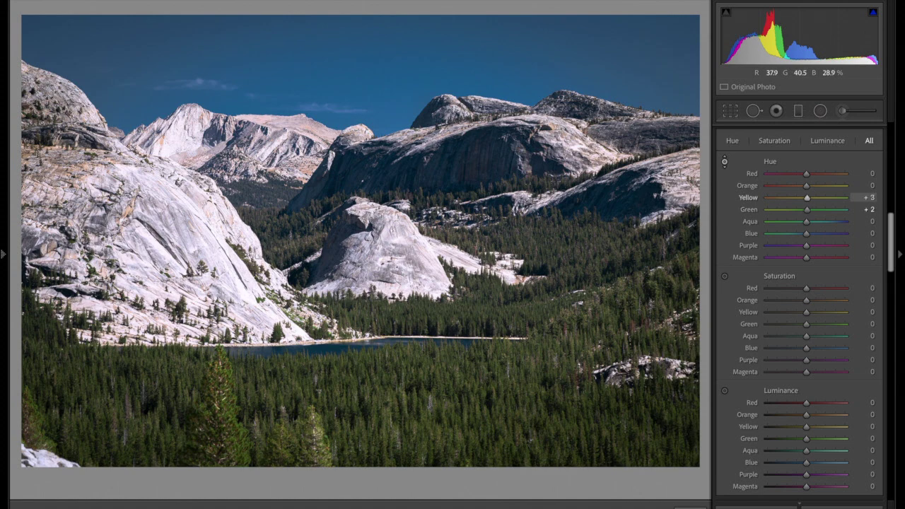
pyautogui.moveTo(424, 396)
pyautogui.mouseDown()
pyautogui.moveTo(424, 432)
pyautogui.moveTo(424, 358)
pyautogui.moveTo(424, 389)
pyautogui.moveTo(424, 379)
pyautogui.mouseUp()
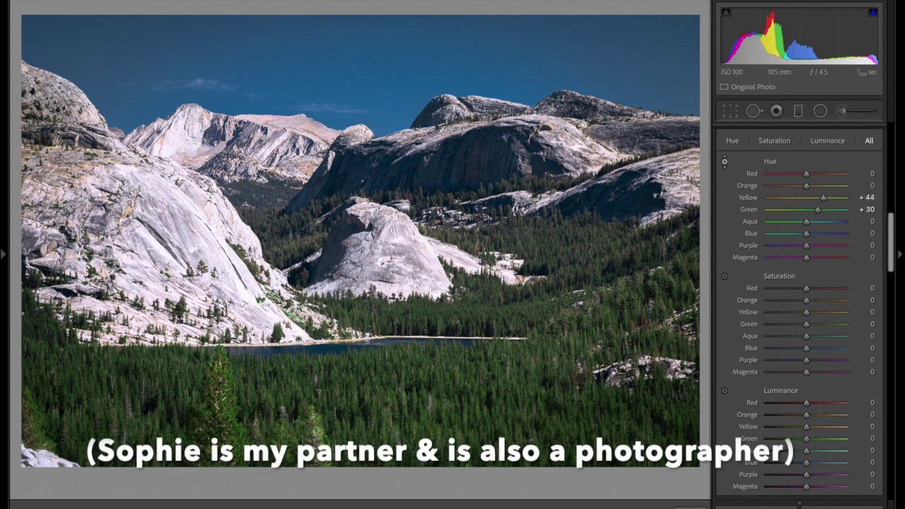
pyautogui.scroll(1, 724, 165)
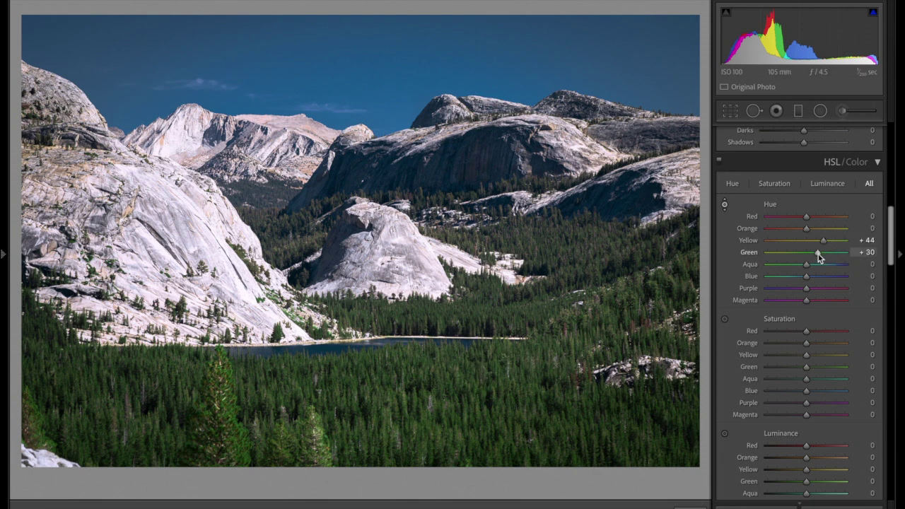
pyautogui.moveTo(818, 257); pyautogui.dragTo(824, 256)
pyautogui.scroll(-3, 806, 385)
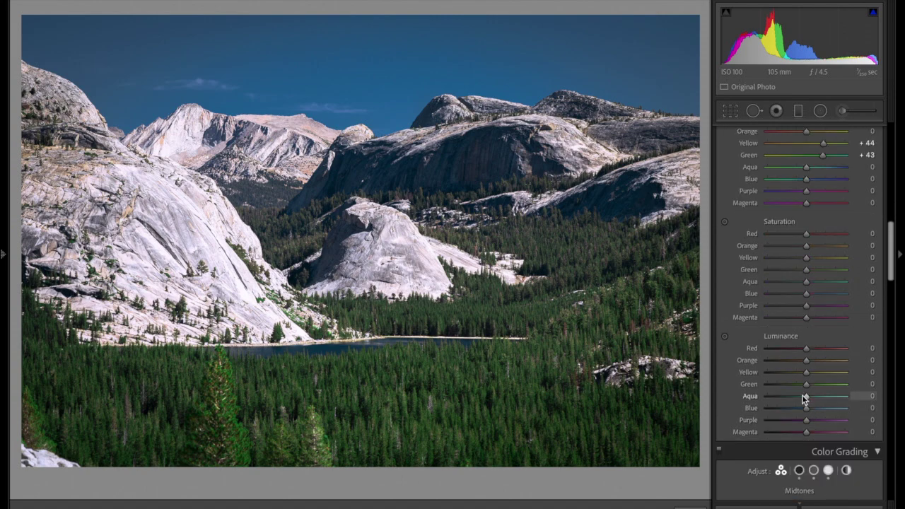
pyautogui.moveTo(805, 384)
pyautogui.mouseDown()
pyautogui.moveTo(825, 385)
pyautogui.moveTo(776, 391)
pyautogui.moveTo(828, 388)
pyautogui.moveTo(814, 391)
pyautogui.mouseUp()
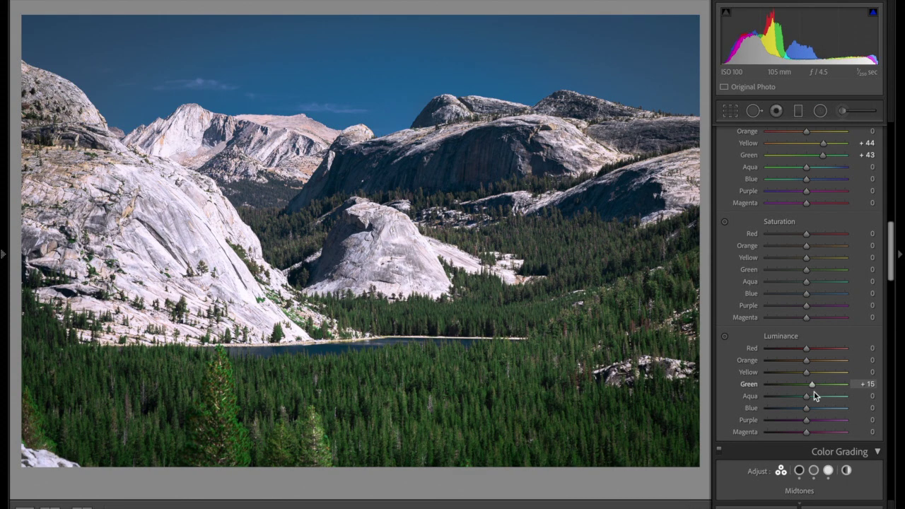
pyautogui.scroll(6, 809, 362)
pyautogui.scroll(-1, 740, 190)
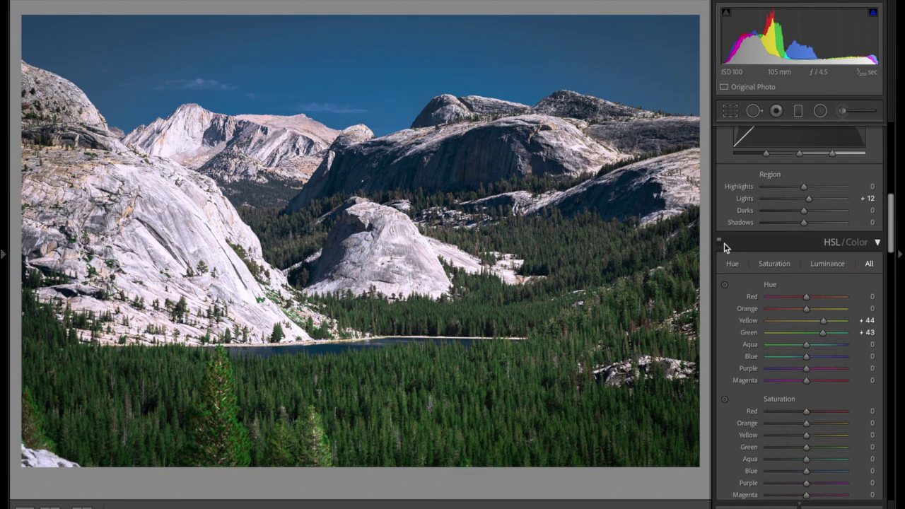
# Toggle the HSL adjustments off and on twice to compare the greener forest.
pyautogui.click(719, 242)
pyautogui.click(719, 243)
pyautogui.click(719, 243)
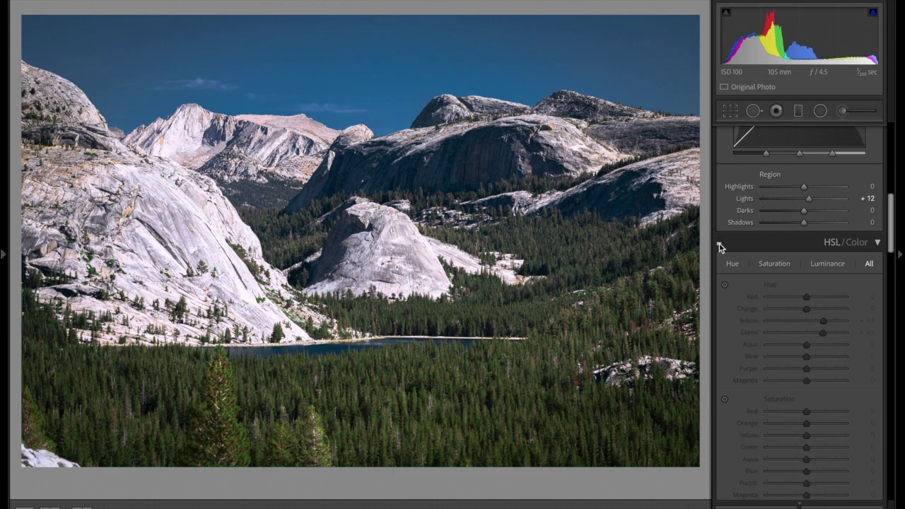
pyautogui.click(719, 244)
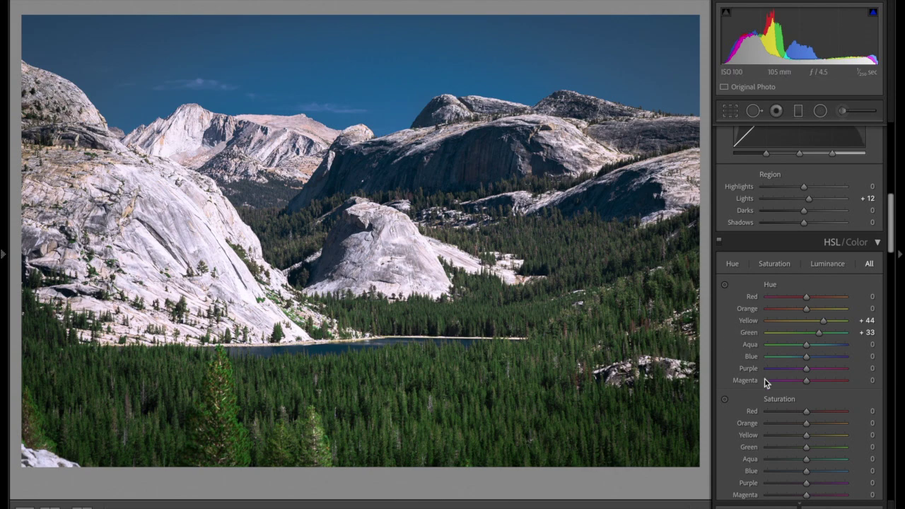
pyautogui.scroll(-5, 763, 380)
pyautogui.scroll(3, 760, 382)
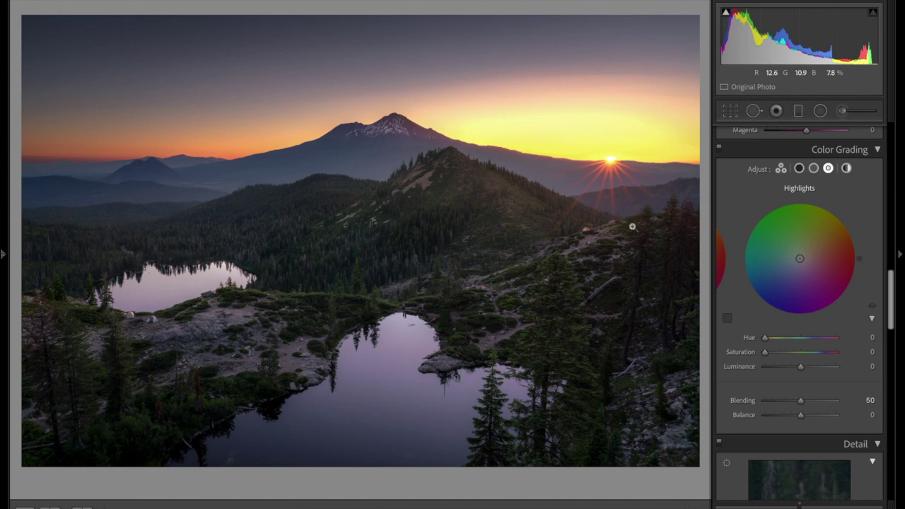
# Give the Mount Shasta midtones a red tint at hue 0, saturation 22.
pyautogui.click(813, 168)
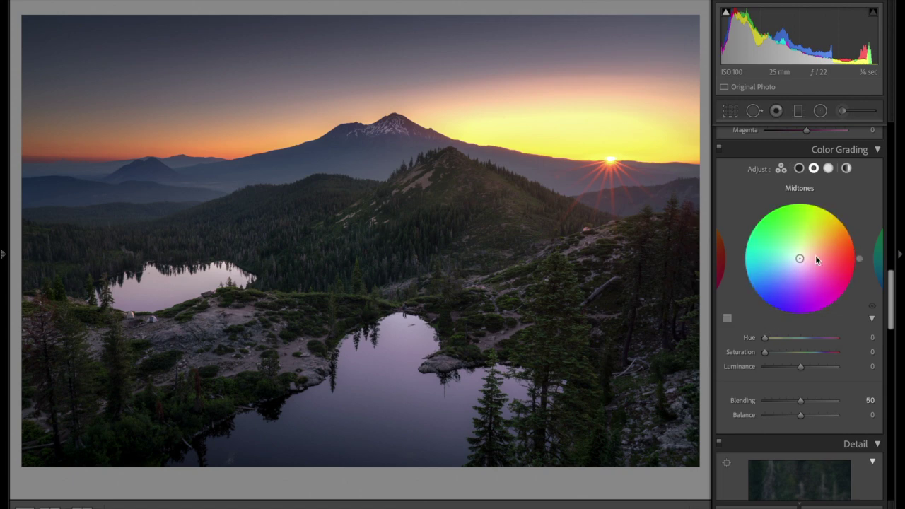
pyautogui.moveTo(767, 351); pyautogui.dragTo(842, 352)
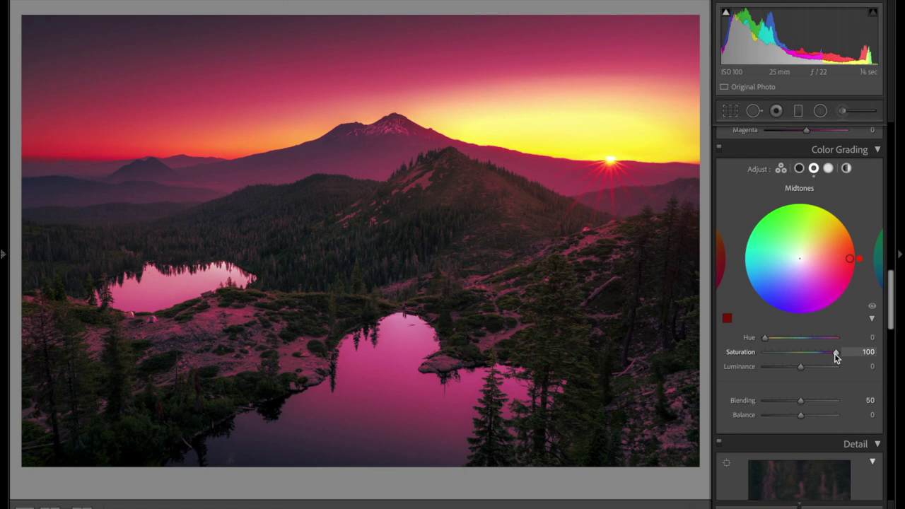
pyautogui.moveTo(835, 352)
pyautogui.mouseDown()
pyautogui.moveTo(744, 350)
pyautogui.moveTo(779, 349)
pyautogui.mouseUp()
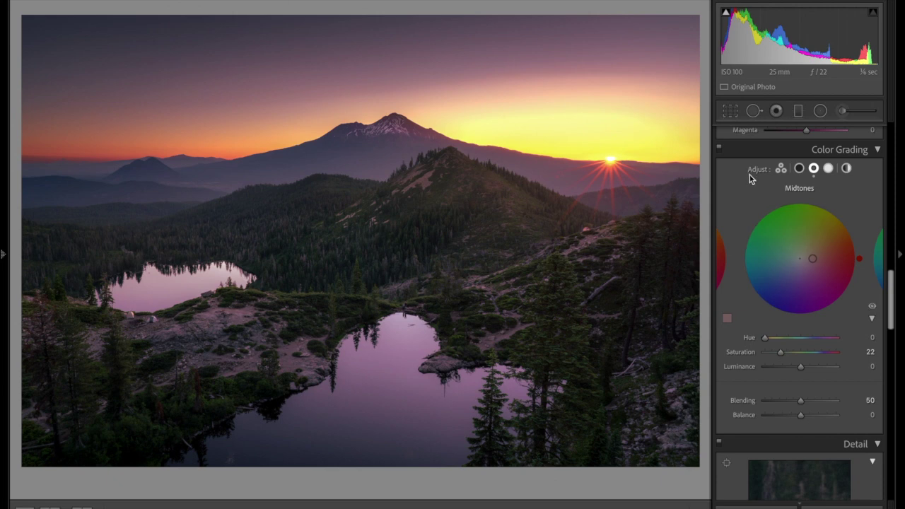
# Tint the shadows teal at hue 180, saturation 20, and darken them to luminance -11.
pyautogui.click(799, 169)
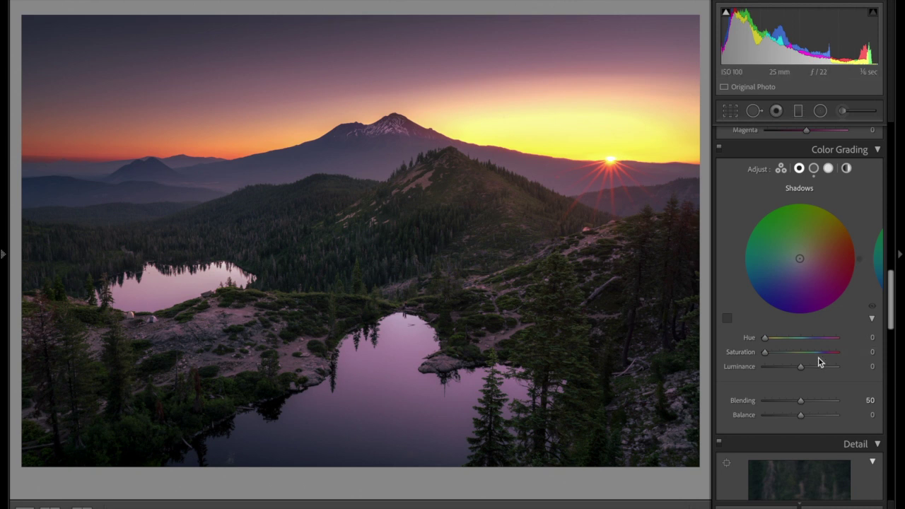
pyautogui.moveTo(764, 340); pyautogui.dragTo(800, 340)
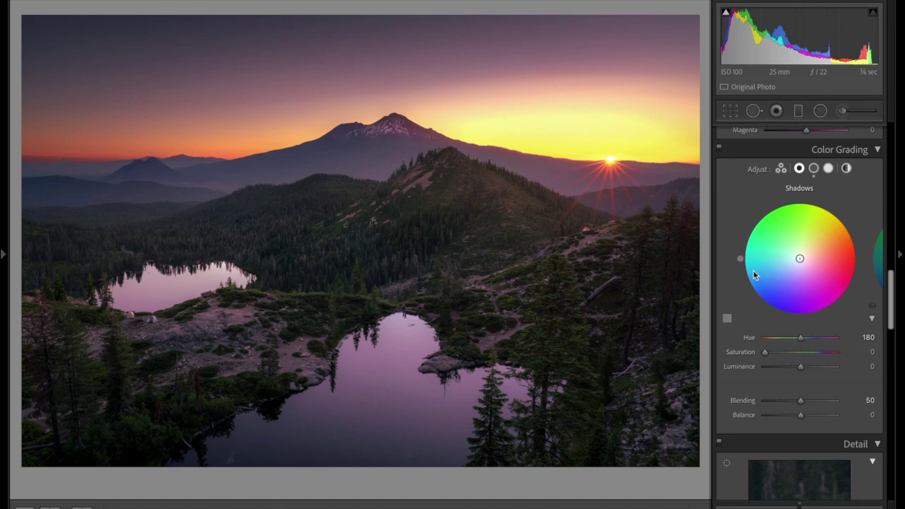
pyautogui.moveTo(764, 352)
pyautogui.mouseDown()
pyautogui.moveTo(877, 359)
pyautogui.moveTo(744, 351)
pyautogui.moveTo(779, 354)
pyautogui.mouseUp()
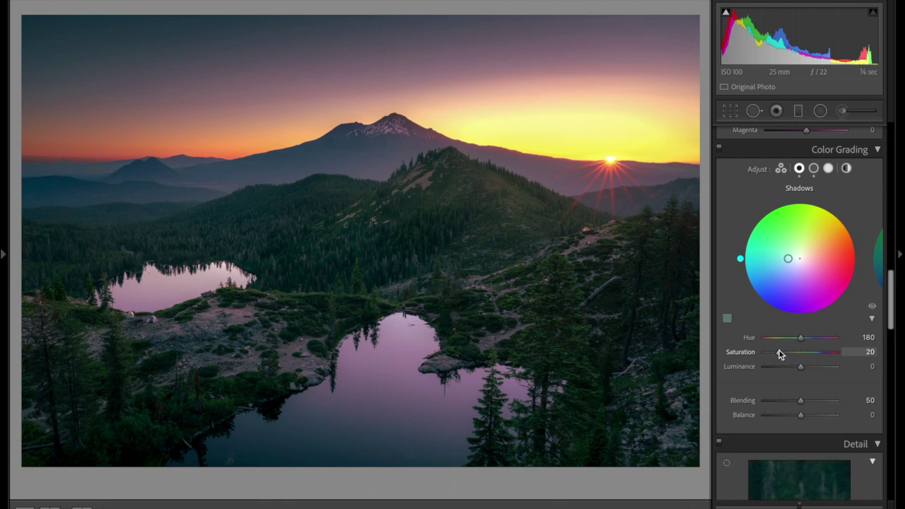
pyautogui.moveTo(780, 355); pyautogui.dragTo(780, 354)
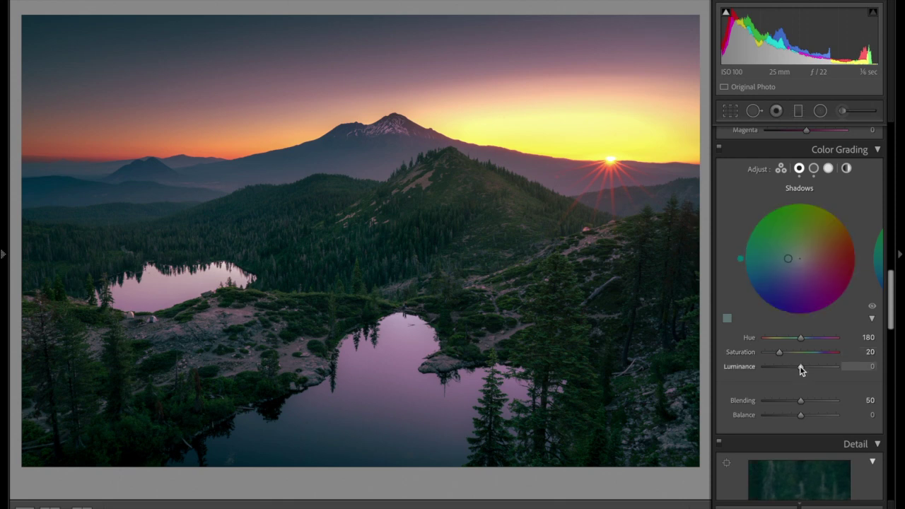
pyautogui.moveTo(800, 368); pyautogui.dragTo(796, 373)
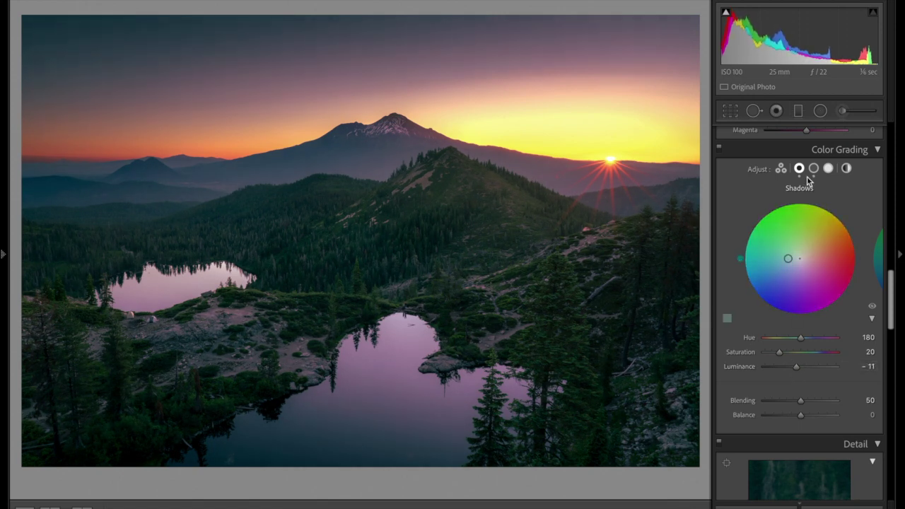
pyautogui.click(813, 169)
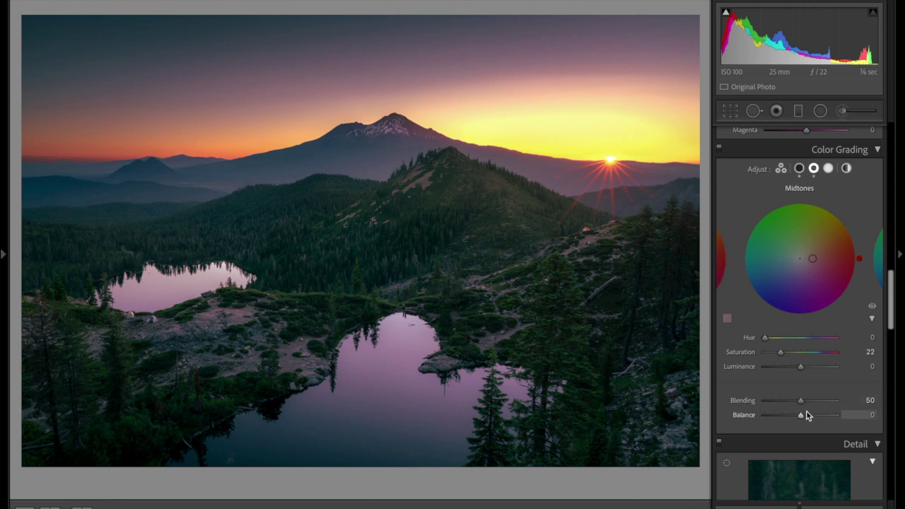
# Darken midtones to luminance -12 and give highlights saturation 10 with luminance +41.
pyautogui.moveTo(801, 368)
pyautogui.mouseDown()
pyautogui.moveTo(818, 368)
pyautogui.moveTo(796, 372)
pyautogui.mouseUp()
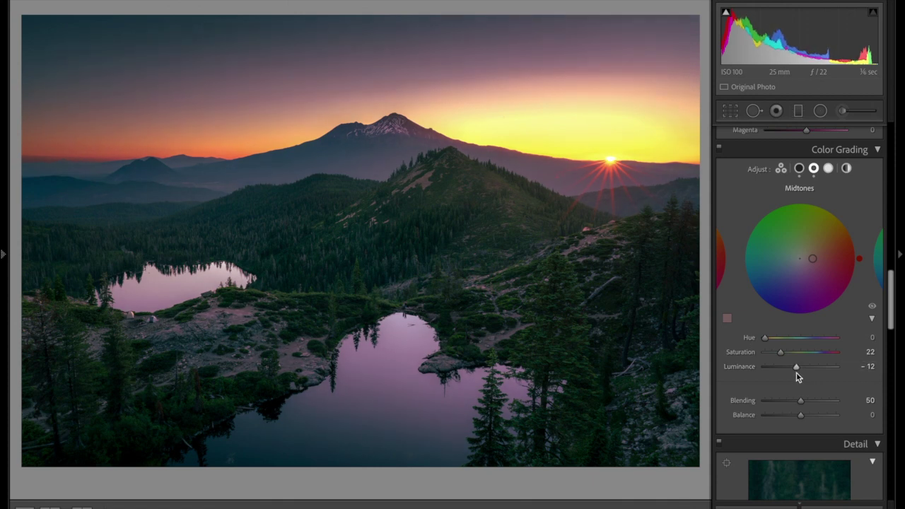
pyautogui.click(829, 169)
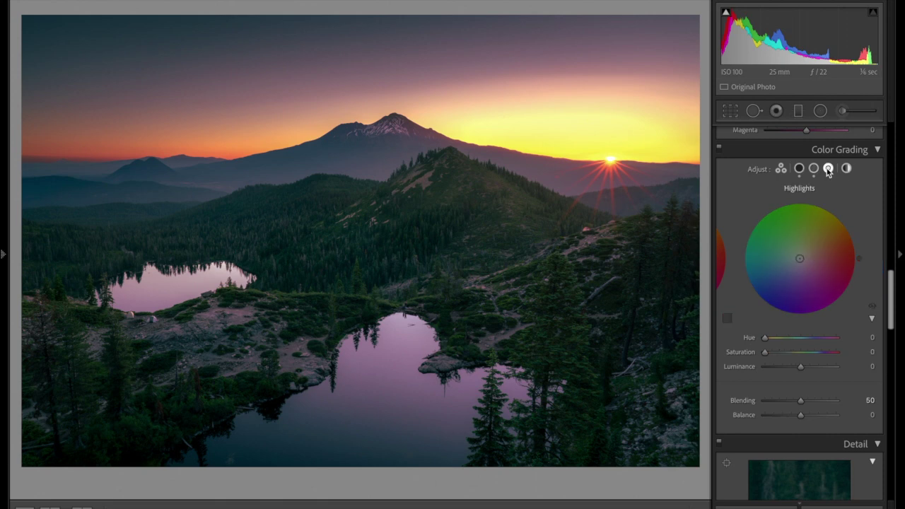
pyautogui.moveTo(764, 352)
pyautogui.mouseDown()
pyautogui.moveTo(821, 355)
pyautogui.moveTo(747, 359)
pyautogui.moveTo(783, 360)
pyautogui.moveTo(772, 365)
pyautogui.mouseUp()
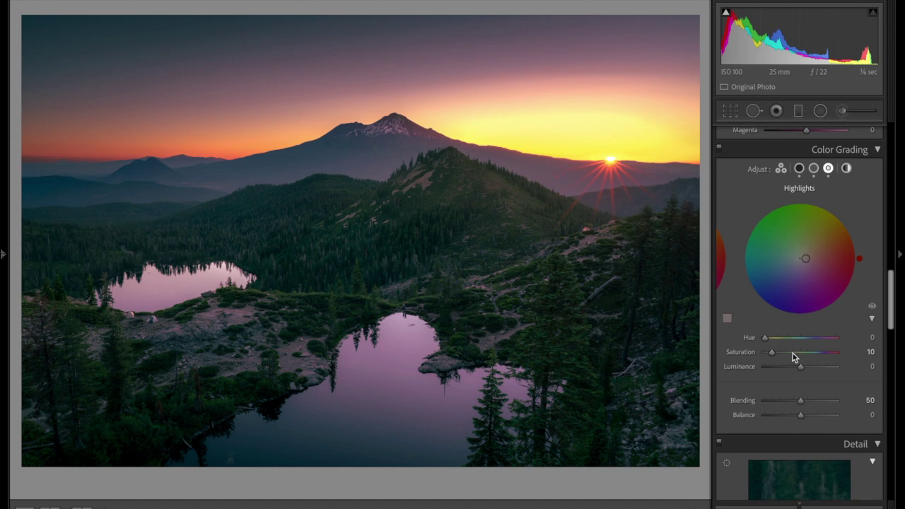
pyautogui.moveTo(803, 368)
pyautogui.mouseDown()
pyautogui.moveTo(828, 371)
pyautogui.moveTo(817, 377)
pyautogui.mouseUp()
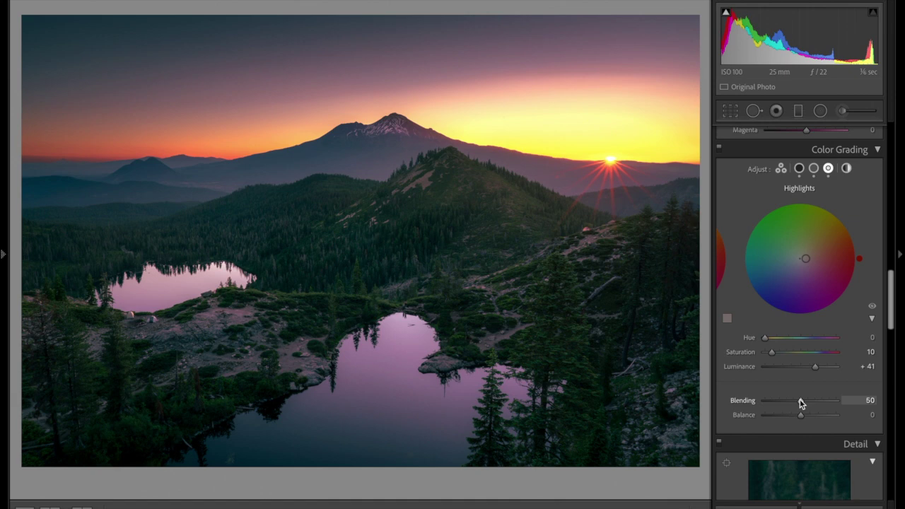
# Set color grading blending to 35 and balance to -20, then toggle grading to compare.
pyautogui.moveTo(801, 403); pyautogui.dragTo(734, 404)
pyautogui.click(815, 404)
pyautogui.moveTo(817, 410); pyautogui.dragTo(790, 409)
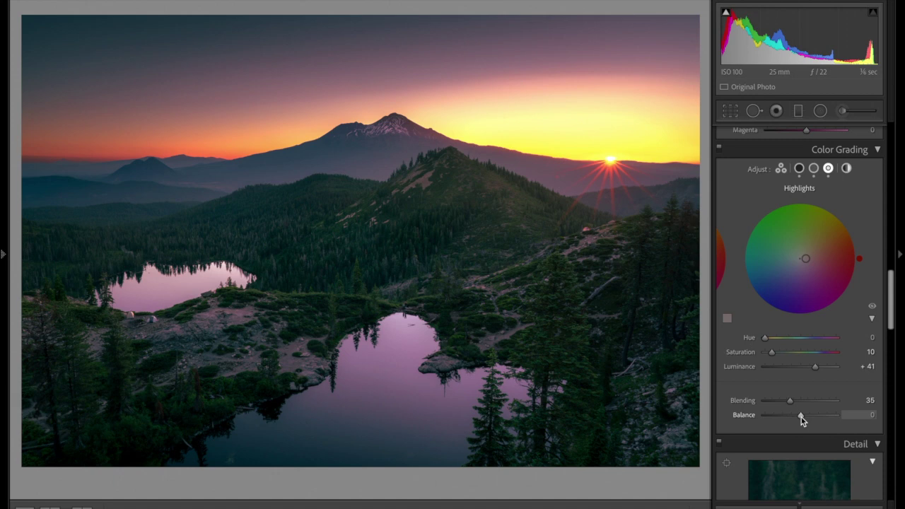
pyautogui.moveTo(801, 417)
pyautogui.mouseDown()
pyautogui.moveTo(815, 418)
pyautogui.moveTo(786, 421)
pyautogui.moveTo(793, 423)
pyautogui.mouseUp()
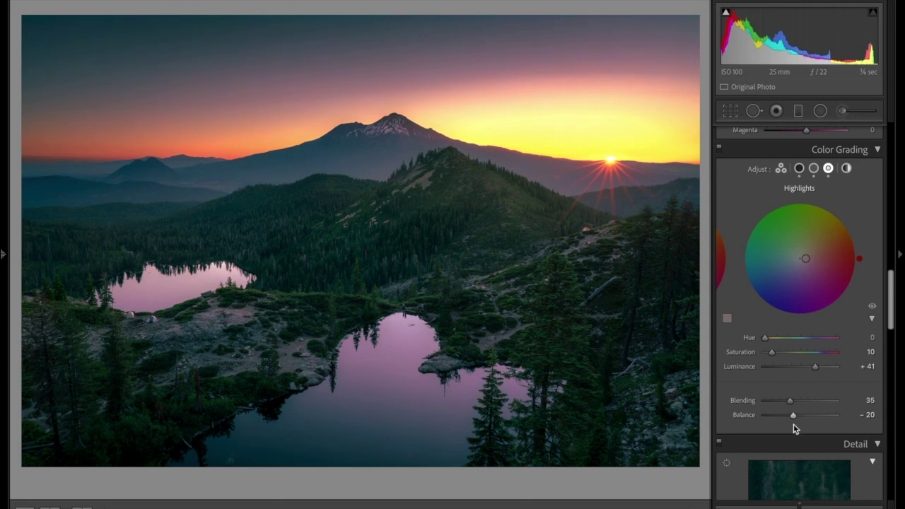
pyautogui.click(720, 152)
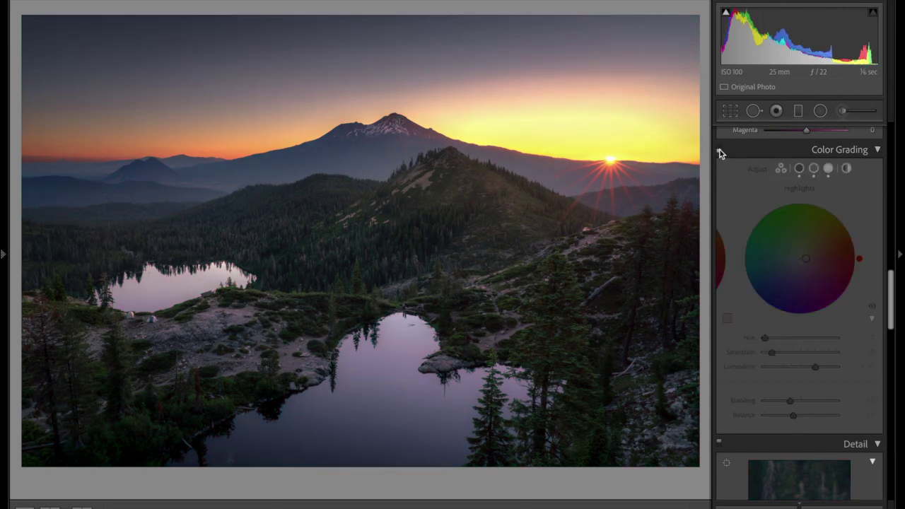
pyautogui.click(719, 151)
pyautogui.click(720, 151)
pyautogui.click(720, 151)
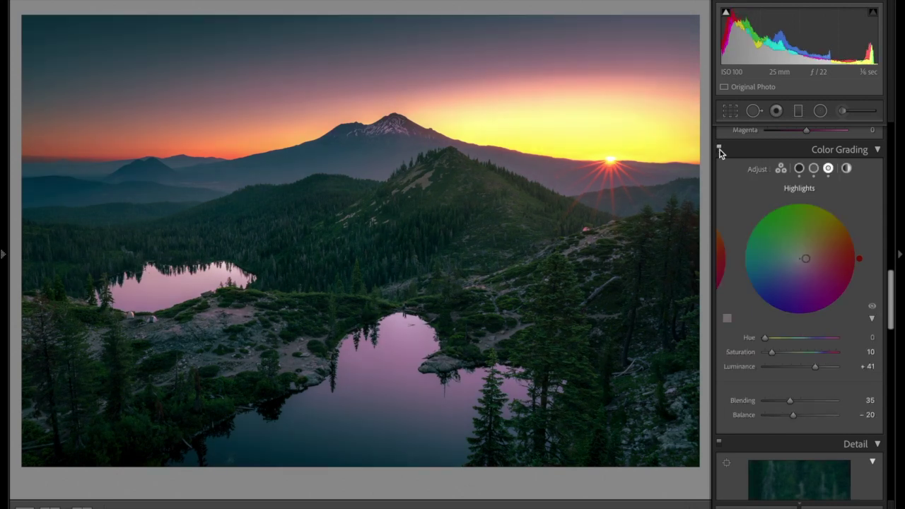
pyautogui.click(720, 151)
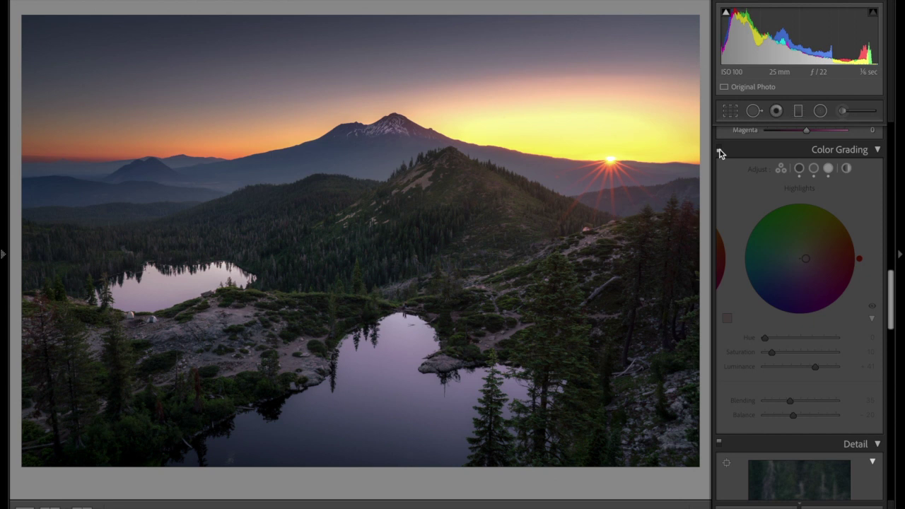
pyautogui.click(719, 151)
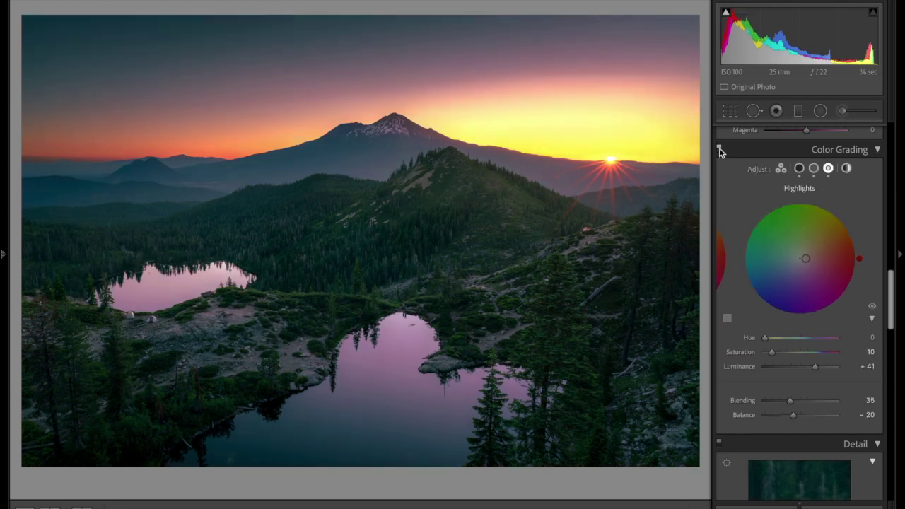